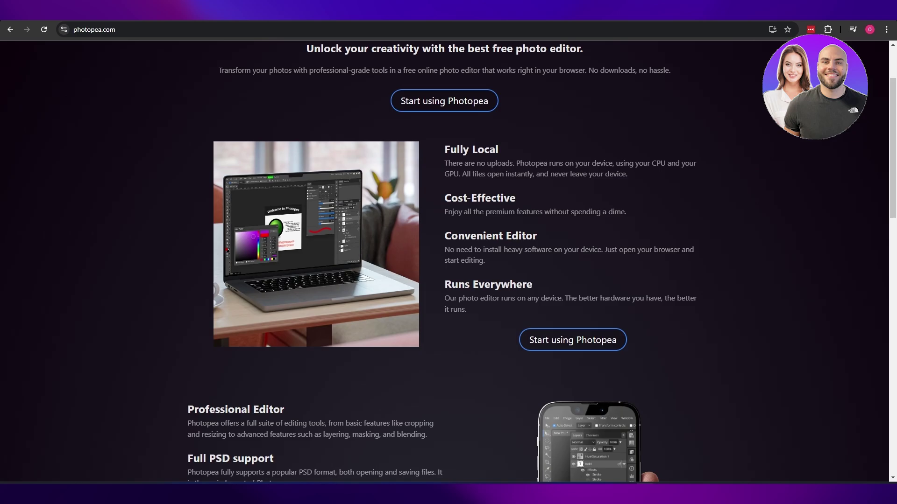
- Read the landing page's benefit sections, from Fully Local and Cost-Effective to Convenient Editor and Runs Everywhere
{"action": "scroll", "coordinate": [94, 306], "scroll_direction": "up", "scroll_amount": 3}
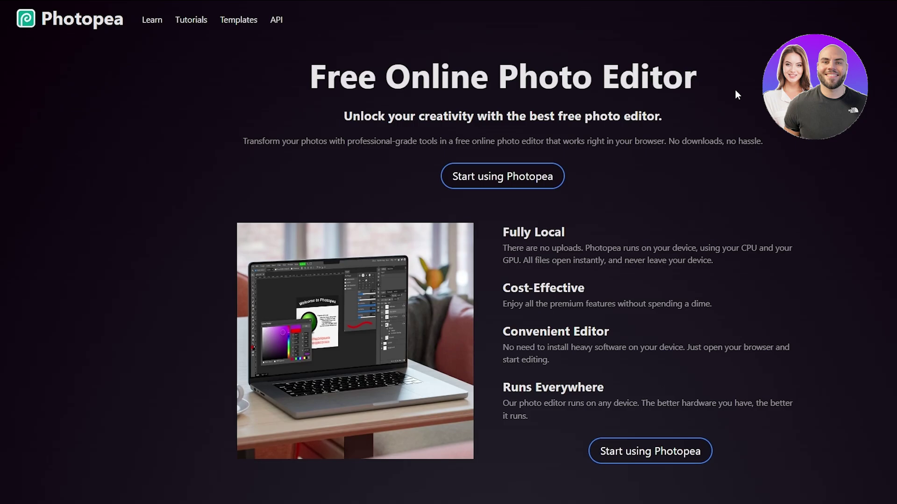
{"action": "scroll", "coordinate": [736, 95], "scroll_direction": "down", "scroll_amount": 3}
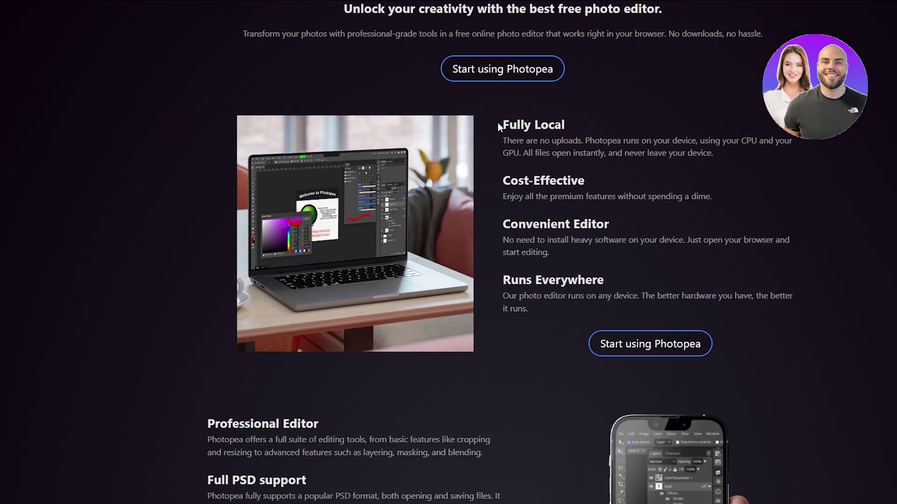
{"action": "left_click_drag", "start_coordinate": [498, 126], "coordinate": [622, 149]}
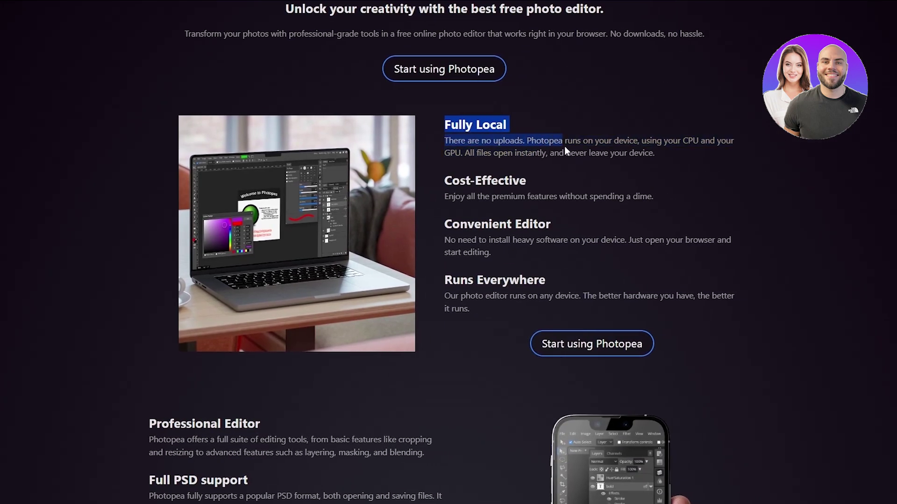
{"action": "mouse_move", "coordinate": [565, 151]}
{"action": "left_mouse_down"}
{"action": "mouse_move", "coordinate": [738, 147]}
{"action": "mouse_move", "coordinate": [559, 143]}
{"action": "left_mouse_up"}
{"action": "left_click_drag", "start_coordinate": [452, 181], "coordinate": [525, 182]}
{"action": "left_click_drag", "start_coordinate": [452, 225], "coordinate": [552, 226]}
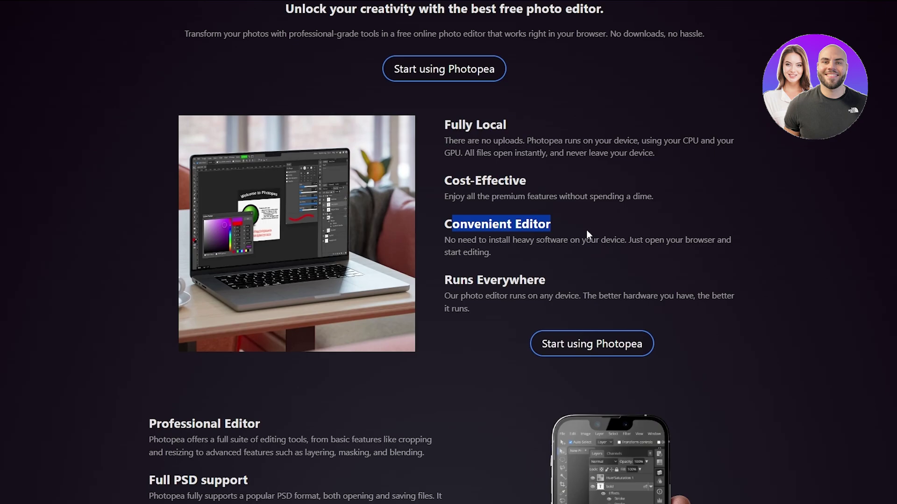
{"action": "left_click", "coordinate": [489, 276]}
{"action": "left_click_drag", "start_coordinate": [453, 280], "coordinate": [526, 282]}
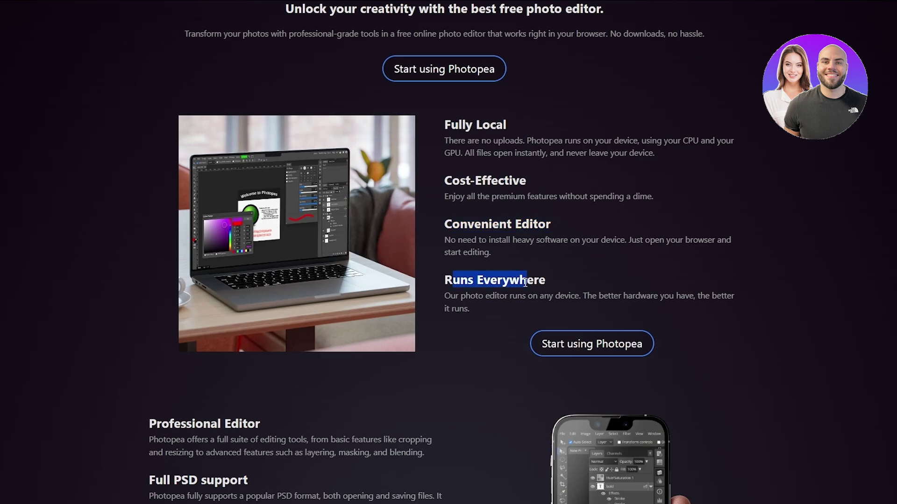
- Review the landing page's remaining sections on professional editing, State-of-the-art AI, essential features, adjustments and filters, and who can benefit
{"action": "scroll", "coordinate": [490, 330], "scroll_direction": "down", "scroll_amount": 5}
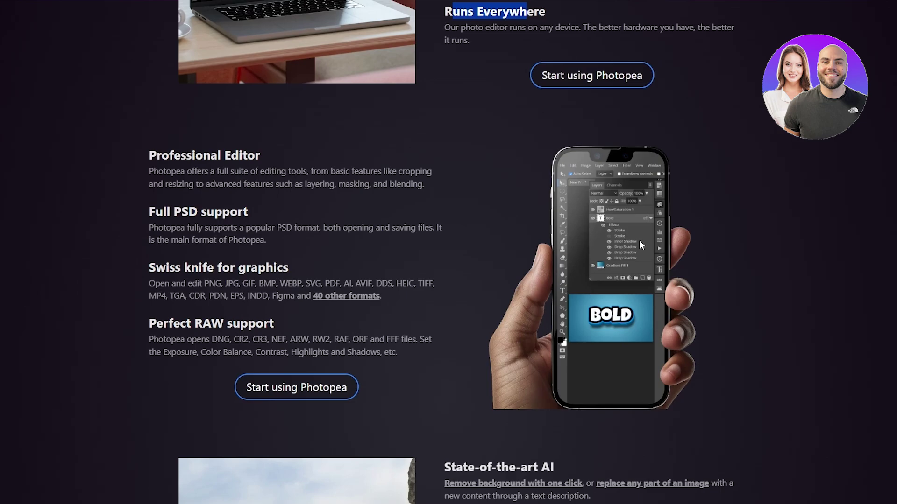
{"action": "scroll", "coordinate": [636, 240], "scroll_direction": "down", "scroll_amount": 6}
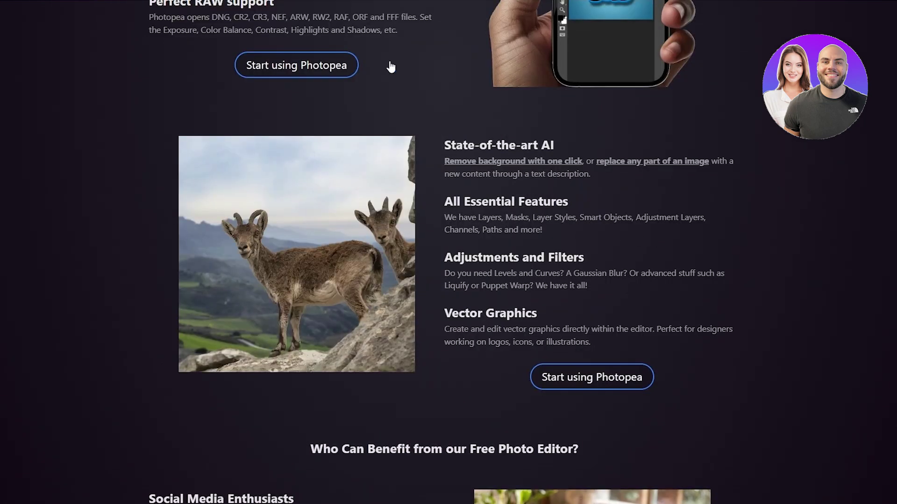
{"action": "left_click_drag", "start_coordinate": [444, 144], "coordinate": [555, 148]}
{"action": "left_click_drag", "start_coordinate": [446, 218], "coordinate": [682, 223]}
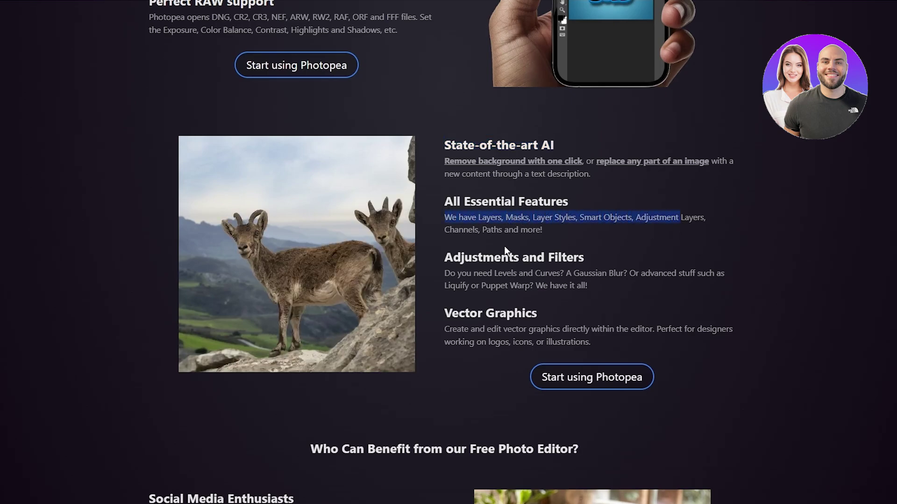
{"action": "left_click_drag", "start_coordinate": [475, 258], "coordinate": [610, 248]}
{"action": "scroll", "coordinate": [469, 363], "scroll_direction": "down", "scroll_amount": 5}
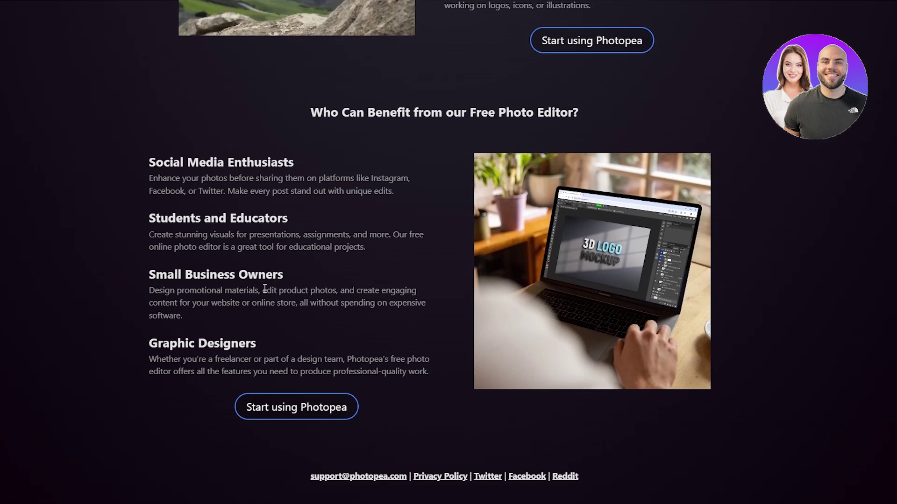
{"action": "scroll", "coordinate": [498, 288], "scroll_direction": "up", "scroll_amount": 13}
{"action": "scroll", "coordinate": [493, 289], "scroll_direction": "up", "scroll_amount": 6}
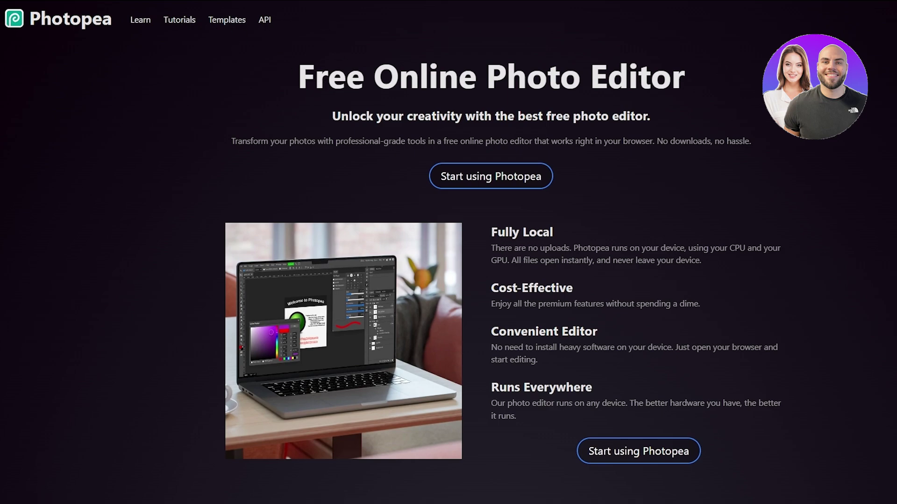
- Browse the Hot template gallery, examining the logo mockups, text effects, banners and thumbnail designs
{"action": "scroll", "coordinate": [325, 169], "scroll_direction": "down", "scroll_amount": 5}
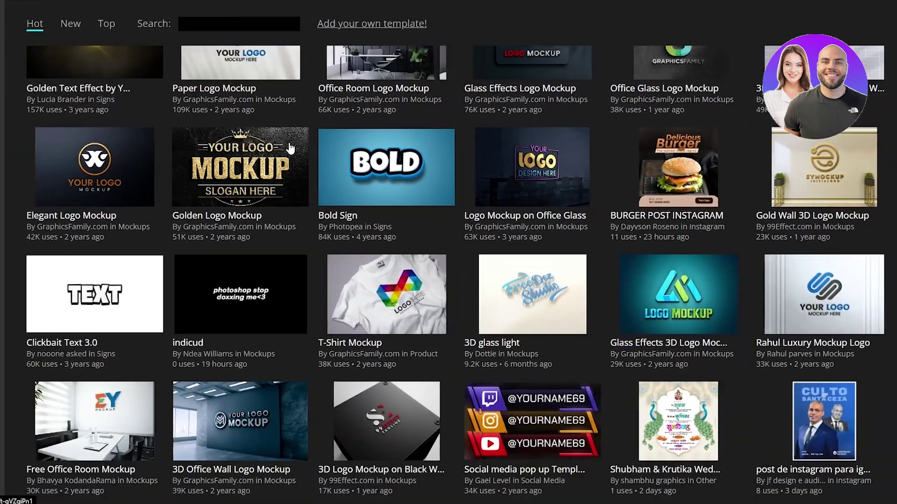
{"action": "scroll", "coordinate": [325, 169], "scroll_direction": "down", "scroll_amount": 15}
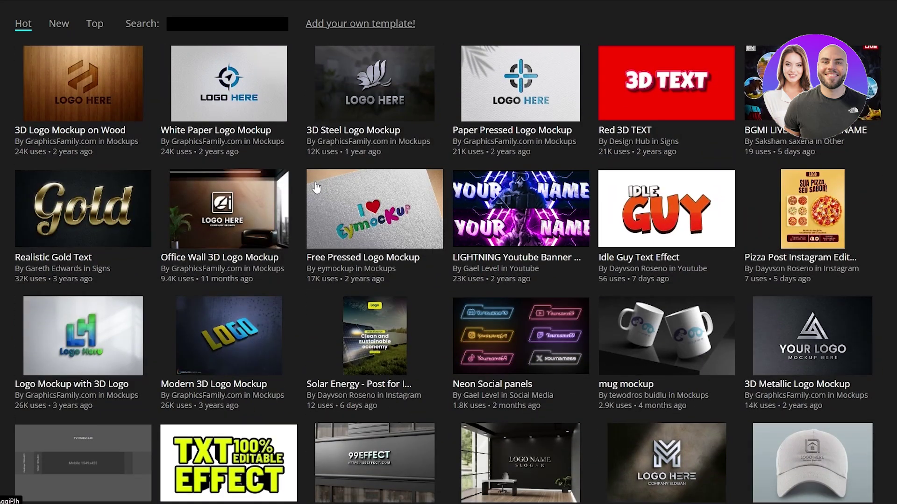
{"action": "scroll", "coordinate": [310, 178], "scroll_direction": "down", "scroll_amount": 5}
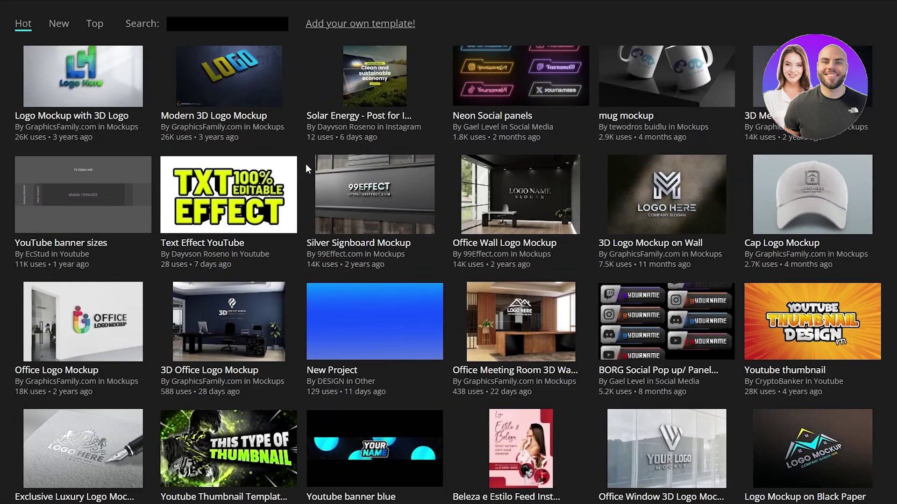
{"action": "scroll", "coordinate": [306, 164], "scroll_direction": "down", "scroll_amount": 6}
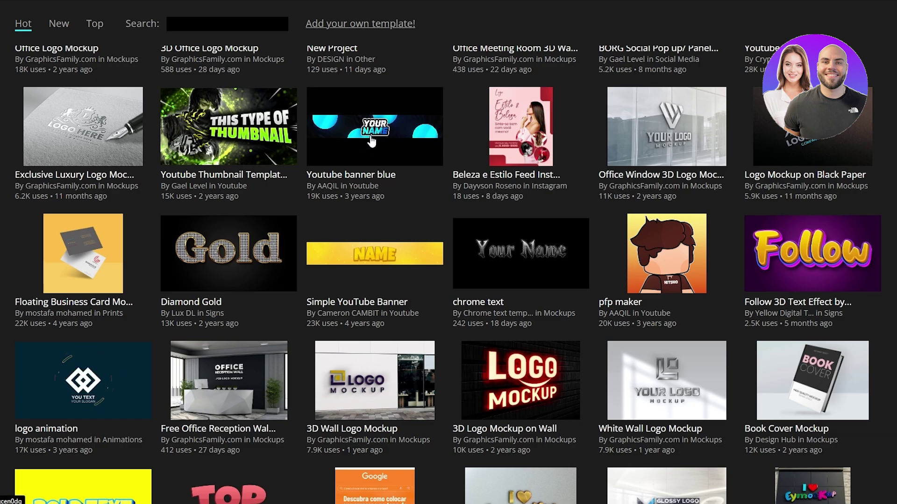
{"action": "scroll", "coordinate": [371, 140], "scroll_direction": "down", "scroll_amount": 3}
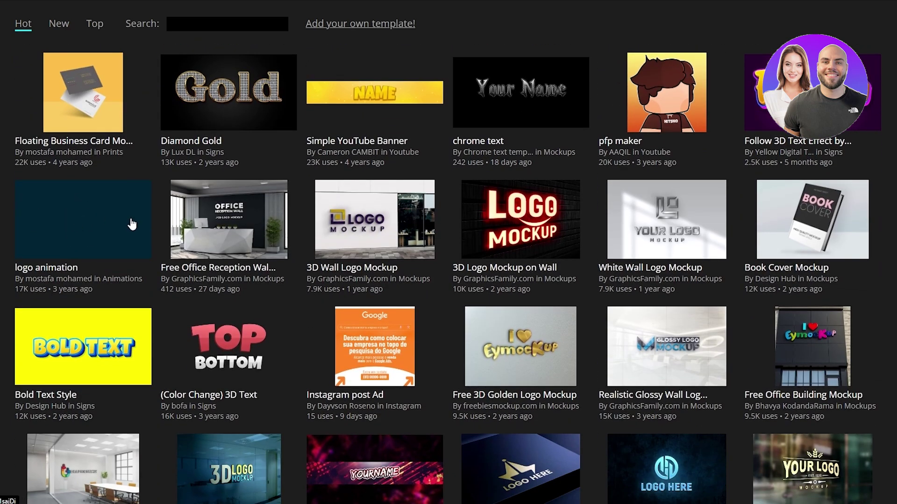
{"action": "scroll", "coordinate": [132, 224], "scroll_direction": "down", "scroll_amount": 4}
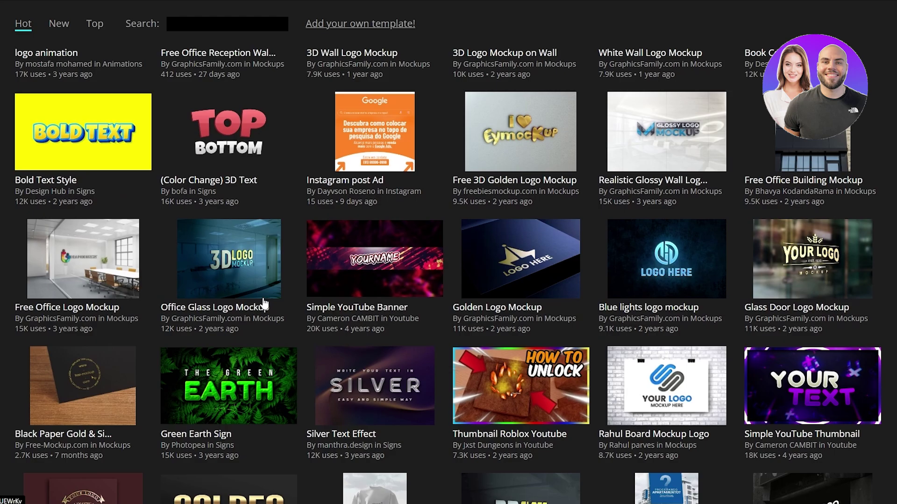
{"action": "scroll", "coordinate": [255, 285], "scroll_direction": "down", "scroll_amount": 4}
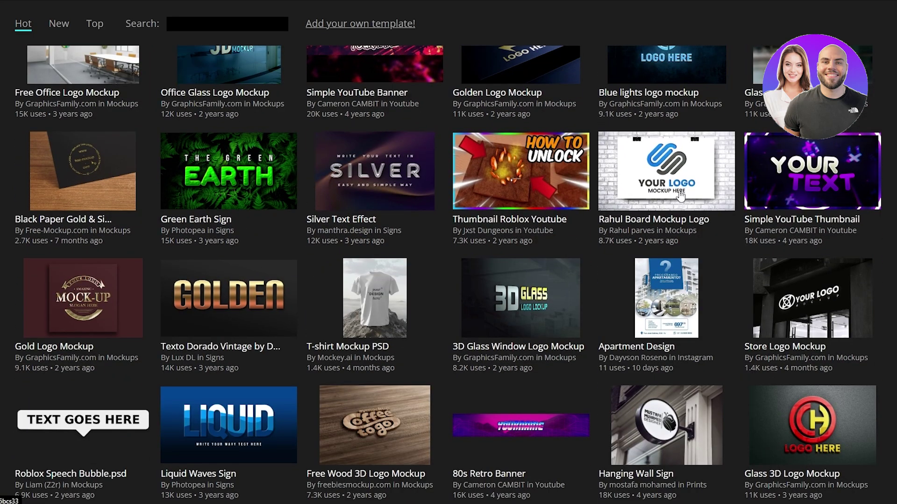
{"action": "scroll", "coordinate": [629, 210], "scroll_direction": "down", "scroll_amount": 2}
{"action": "scroll", "coordinate": [629, 209], "scroll_direction": "down", "scroll_amount": 5}
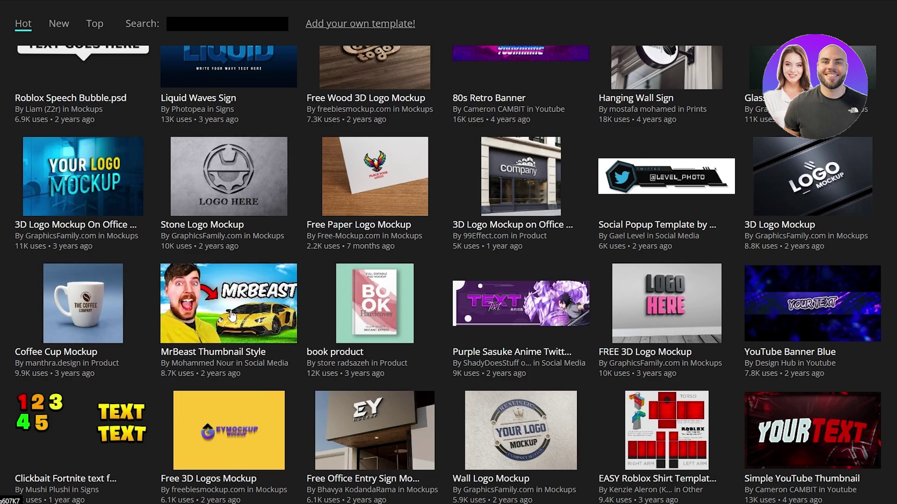
{"action": "scroll", "coordinate": [226, 317], "scroll_direction": "down", "scroll_amount": 5}
{"action": "scroll", "coordinate": [444, 226], "scroll_direction": "down", "scroll_amount": 5}
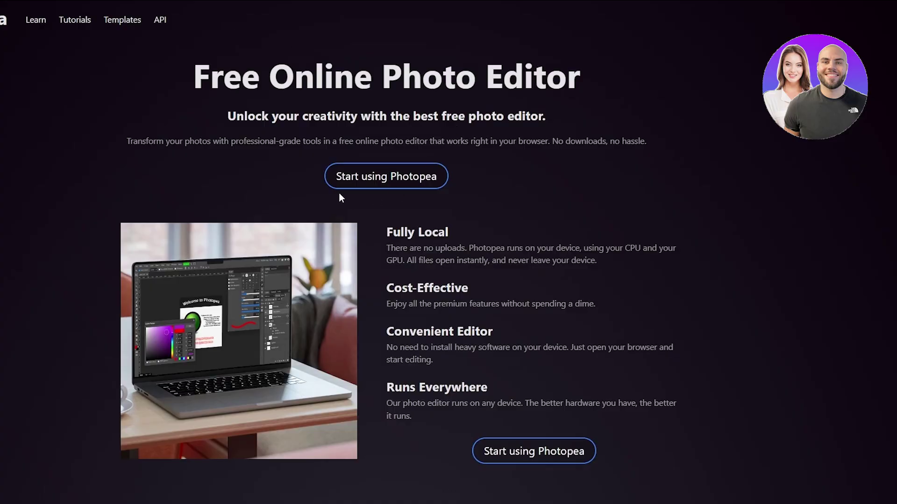
- Launch the online photo editor from the Photopea landing page
{"action": "left_click", "coordinate": [362, 182]}
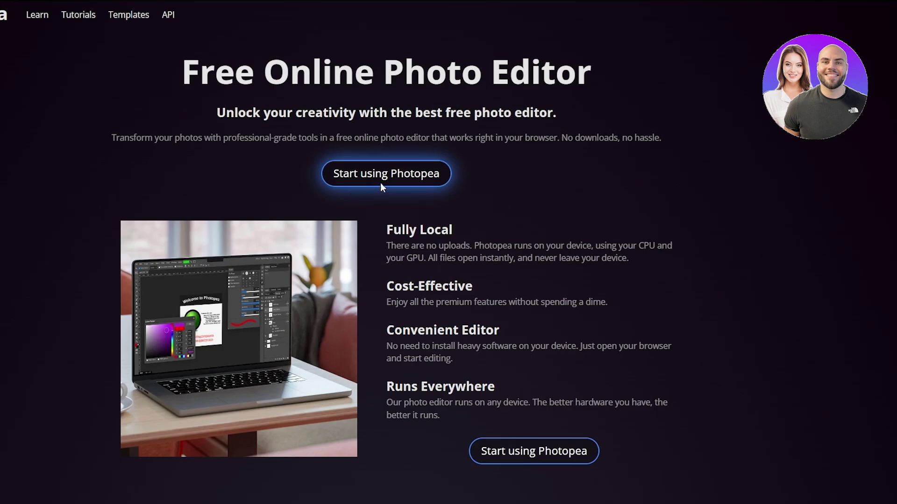
{"action": "left_click", "coordinate": [380, 183]}
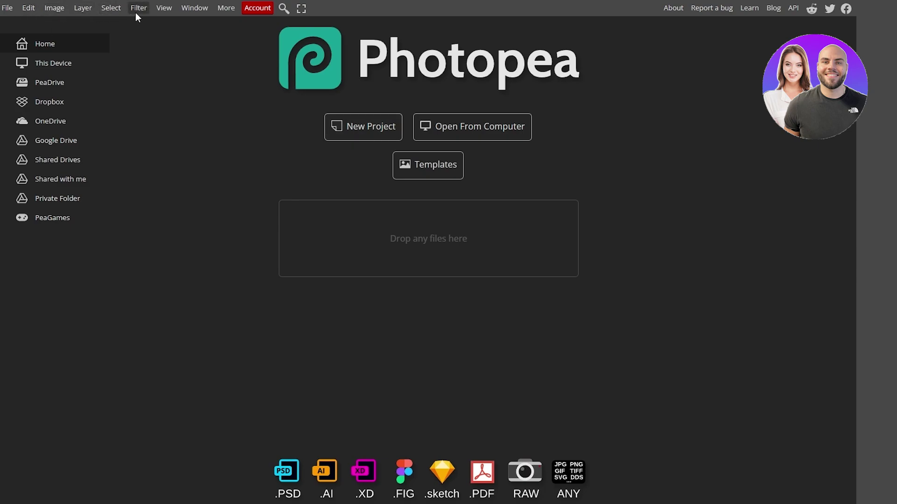
- Review the account types, premium prices, team settings, distributor plans and AI credits in the account window
{"action": "left_click", "coordinate": [249, 9]}
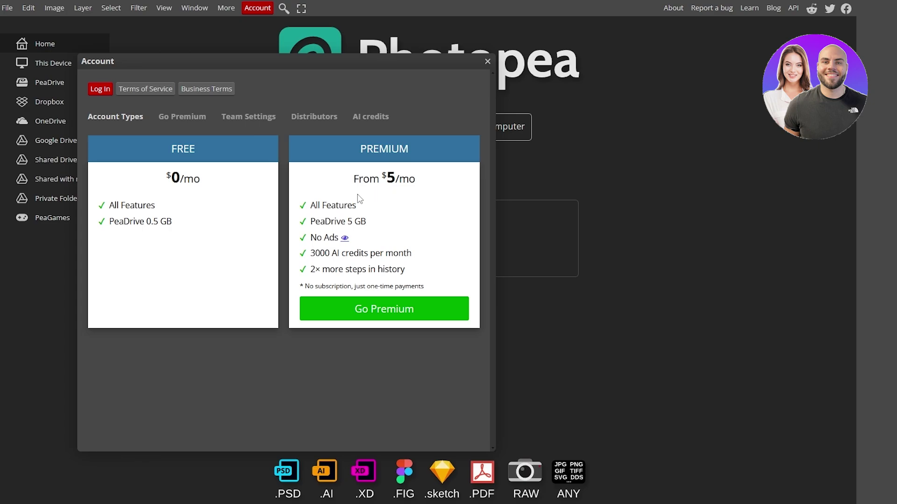
{"action": "mouse_move", "coordinate": [377, 200]}
{"action": "left_click", "coordinate": [178, 122]}
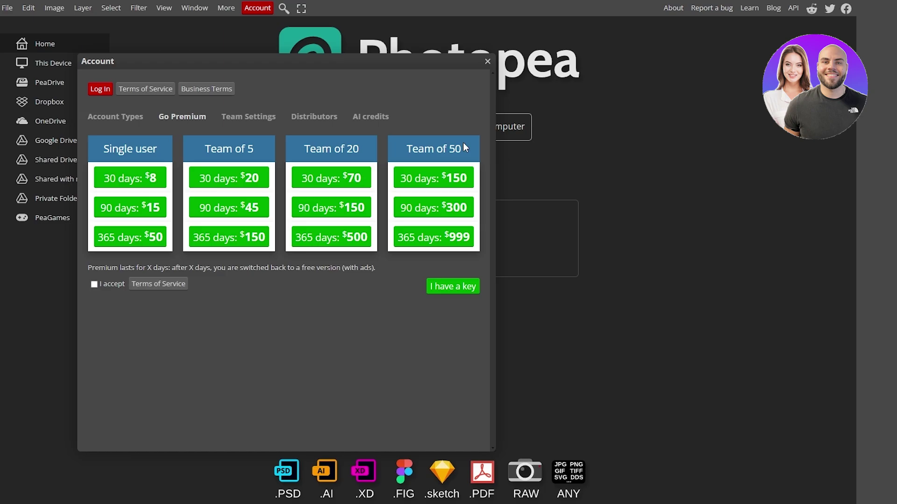
{"action": "left_click", "coordinate": [243, 119]}
{"action": "right_click", "coordinate": [154, 121]}
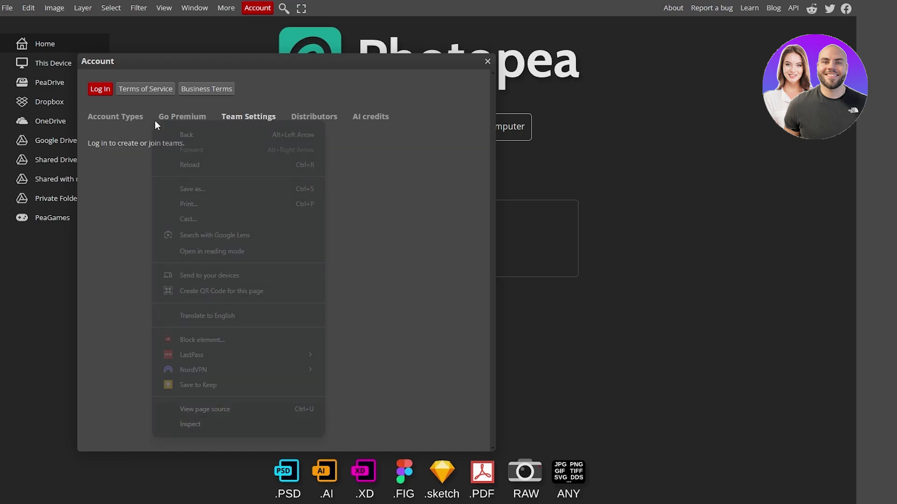
{"action": "left_click", "coordinate": [313, 104]}
{"action": "left_click", "coordinate": [314, 118]}
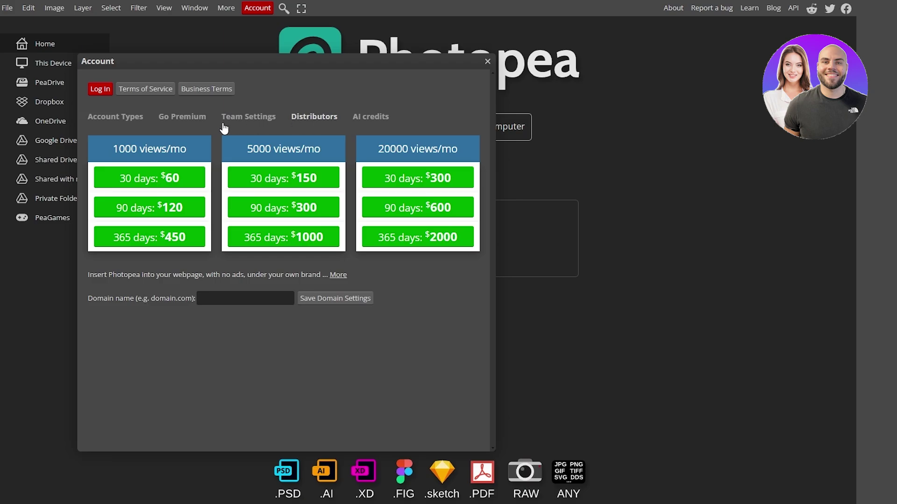
{"action": "left_click", "coordinate": [364, 122]}
{"action": "left_click", "coordinate": [126, 120]}
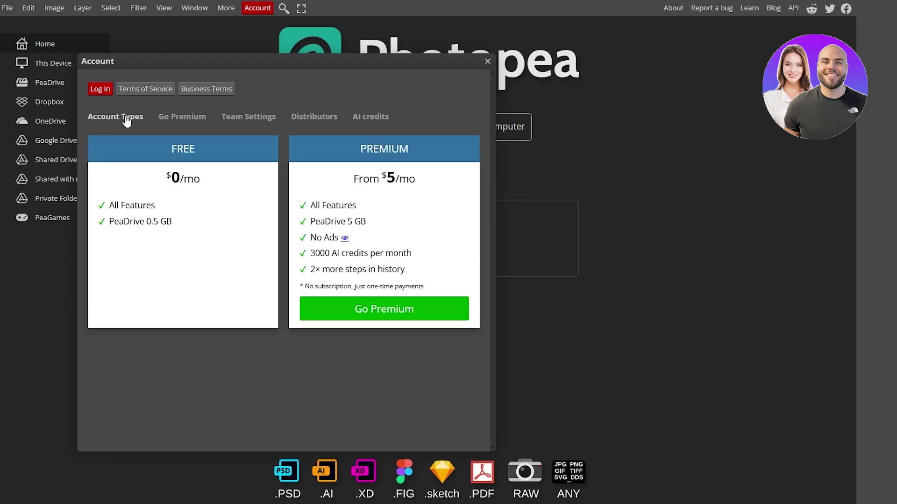
- Log in to Photopea with a Google account and close the account window
{"action": "left_click", "coordinate": [100, 89]}
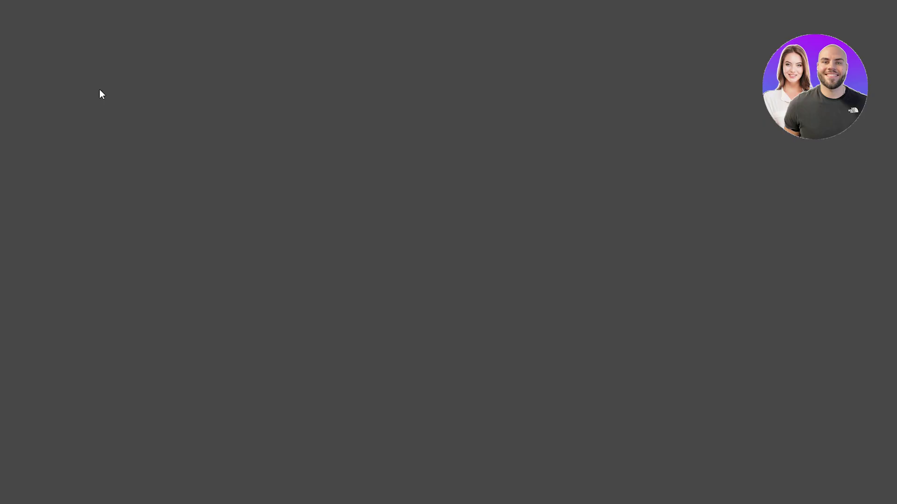
{"action": "triple_click", "coordinate": [407, 205]}
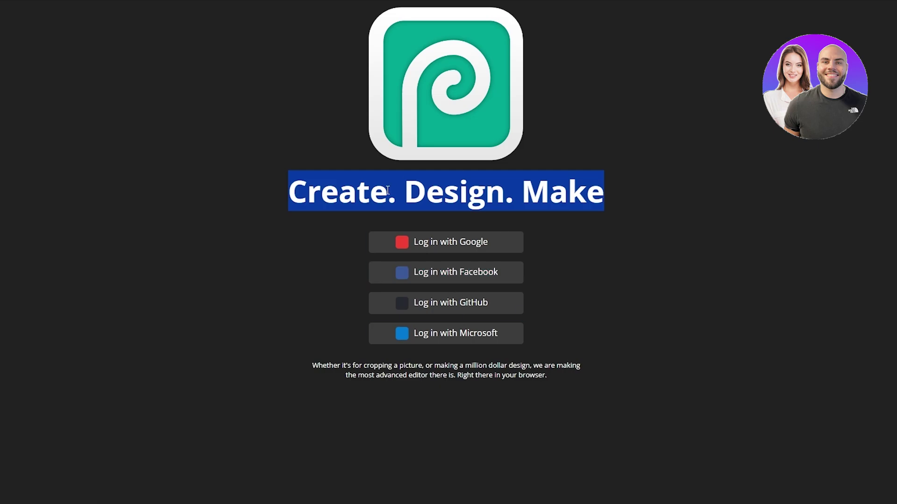
{"action": "left_click", "coordinate": [415, 192]}
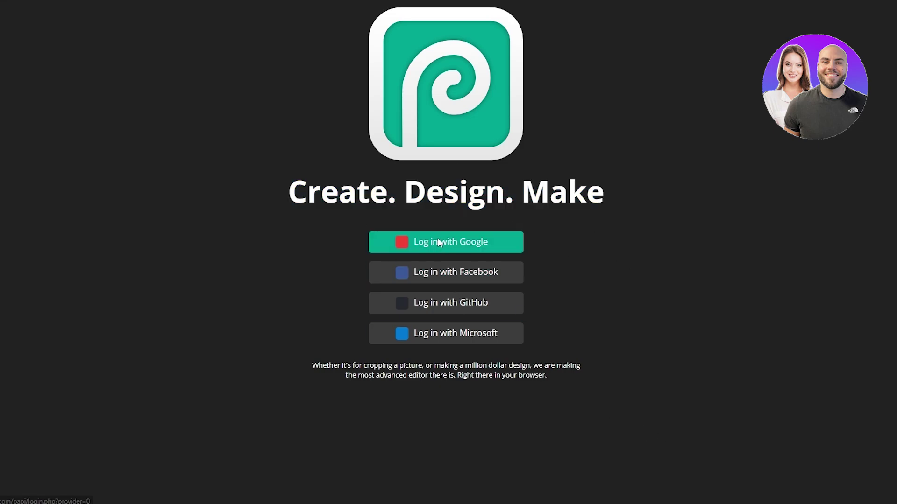
{"action": "left_click", "coordinate": [438, 240]}
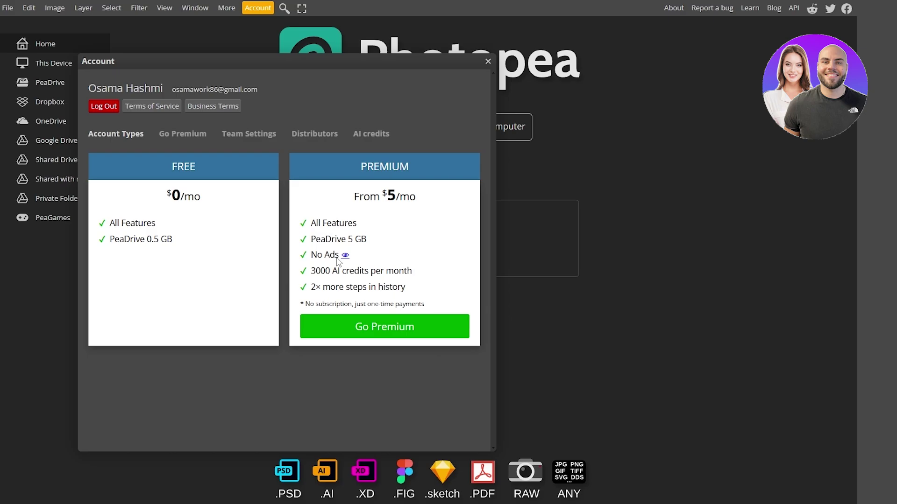
{"action": "left_click", "coordinate": [481, 63]}
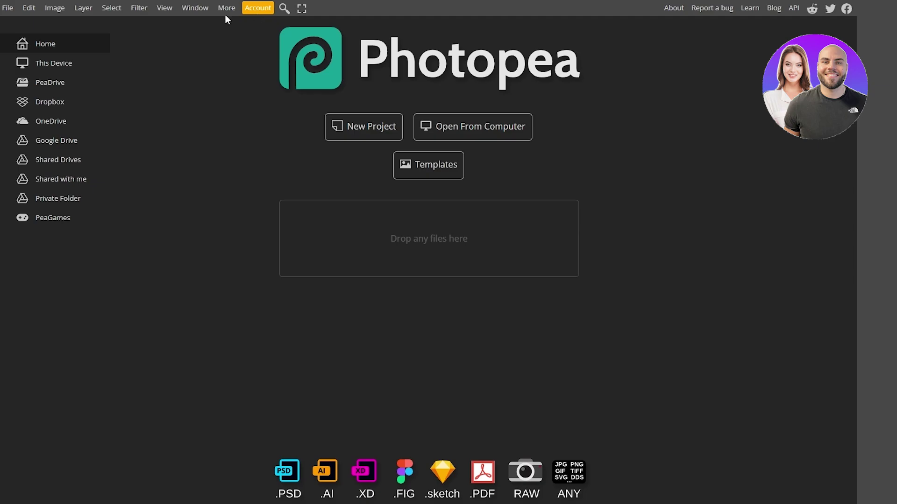
- Open the new project window and examine its template previews and the size presets for social, print, photo, screen, mobile, ads and power-of-two formats
{"action": "left_click", "coordinate": [363, 135]}
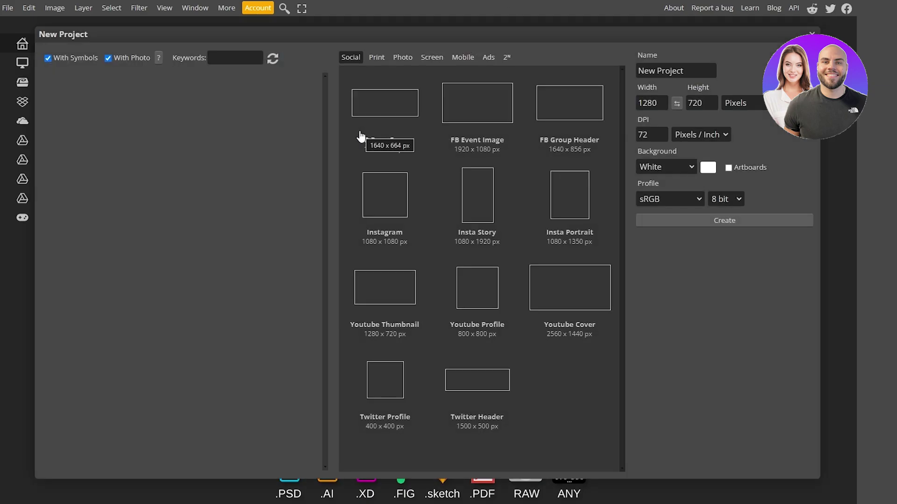
{"action": "scroll", "coordinate": [135, 169], "scroll_direction": "down", "scroll_amount": 5}
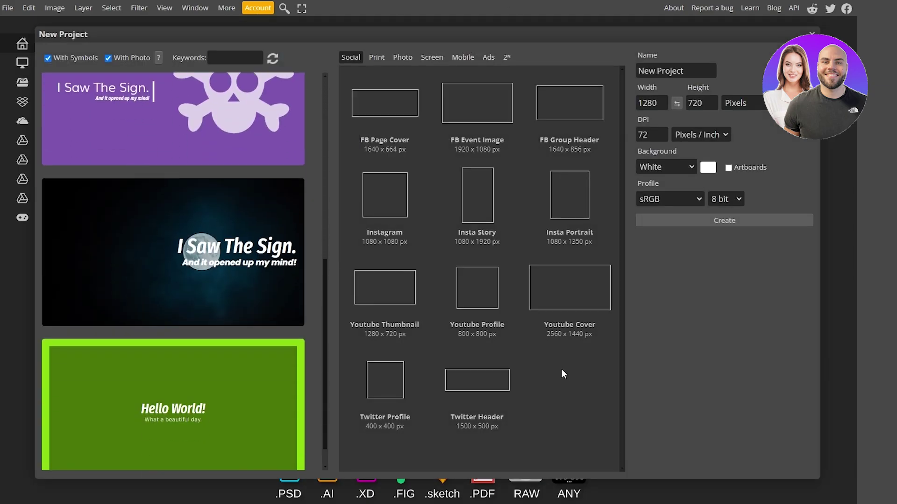
{"action": "scroll", "coordinate": [277, 357], "scroll_direction": "up", "scroll_amount": 7}
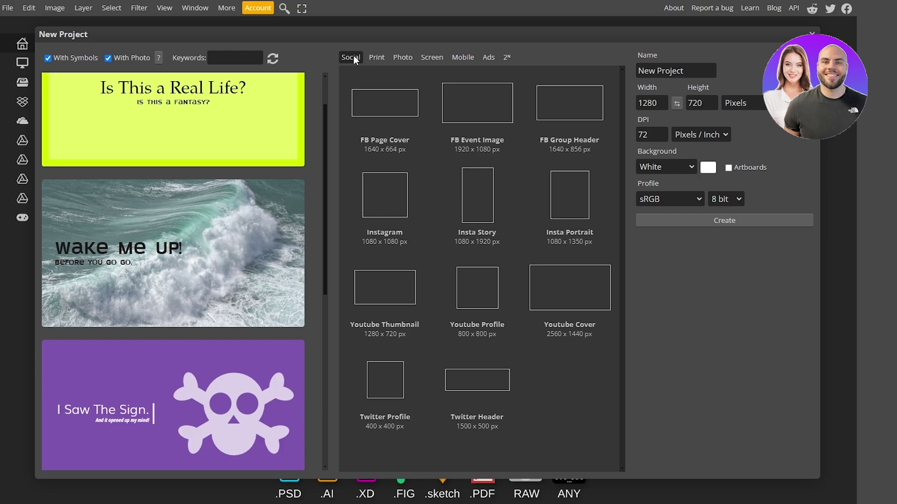
{"action": "left_click", "coordinate": [377, 58]}
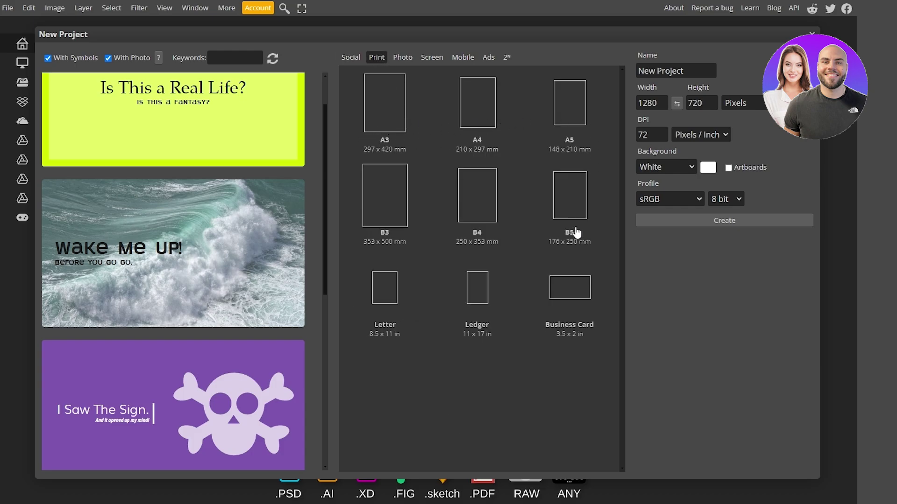
{"action": "left_click", "coordinate": [408, 57]}
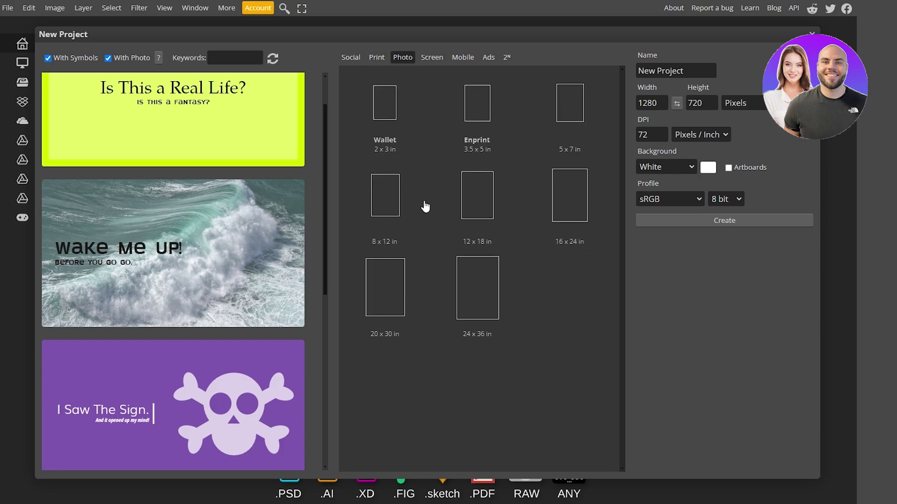
{"action": "left_click", "coordinate": [430, 60]}
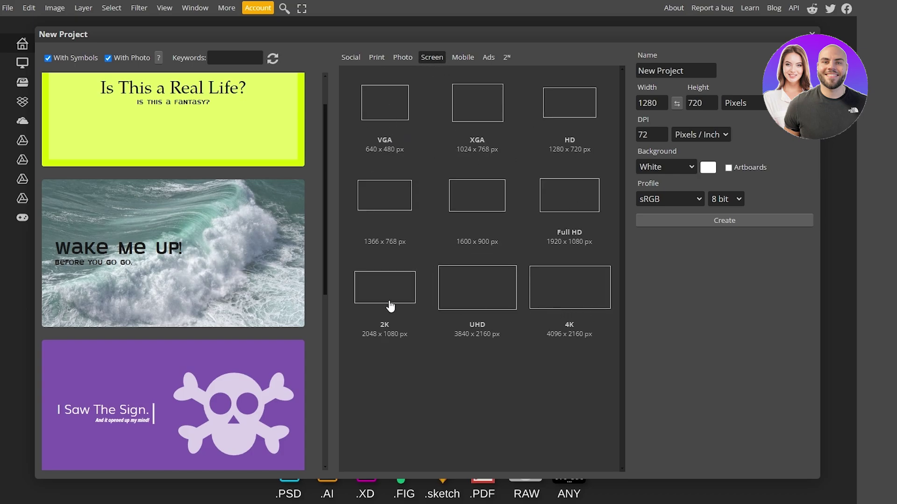
{"action": "left_click", "coordinate": [463, 58]}
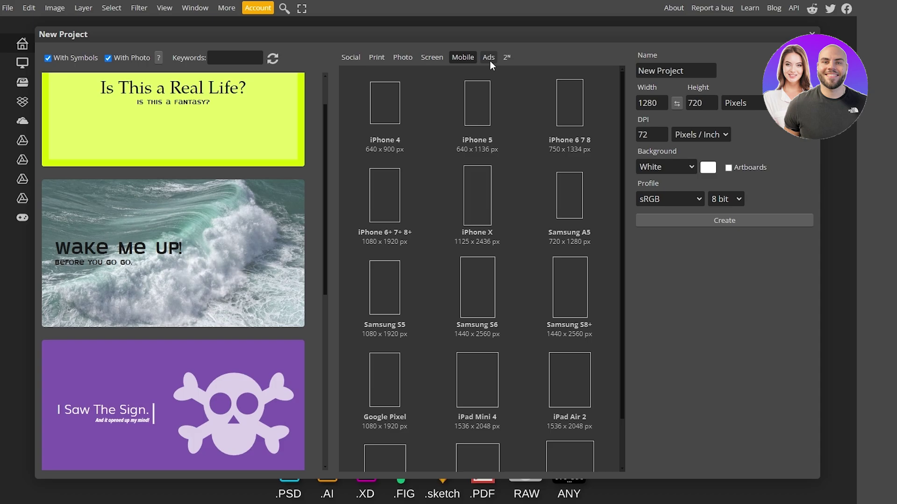
{"action": "left_click", "coordinate": [490, 58]}
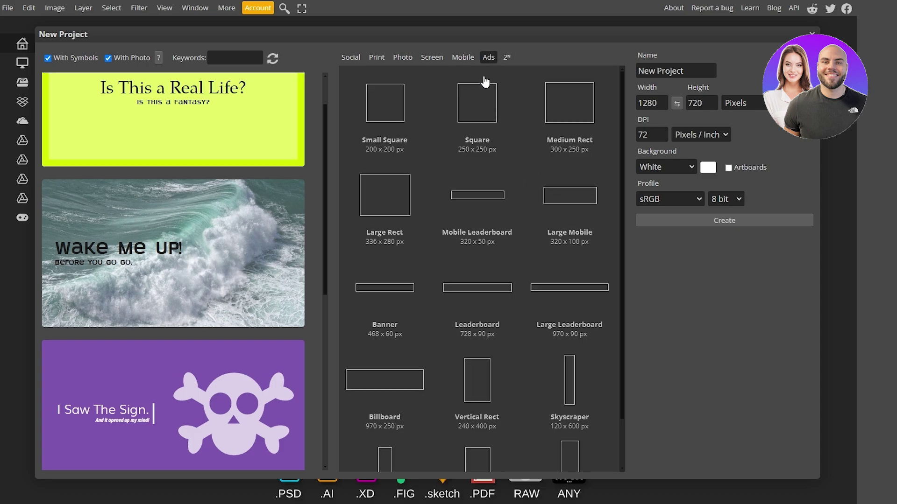
{"action": "left_click", "coordinate": [505, 57]}
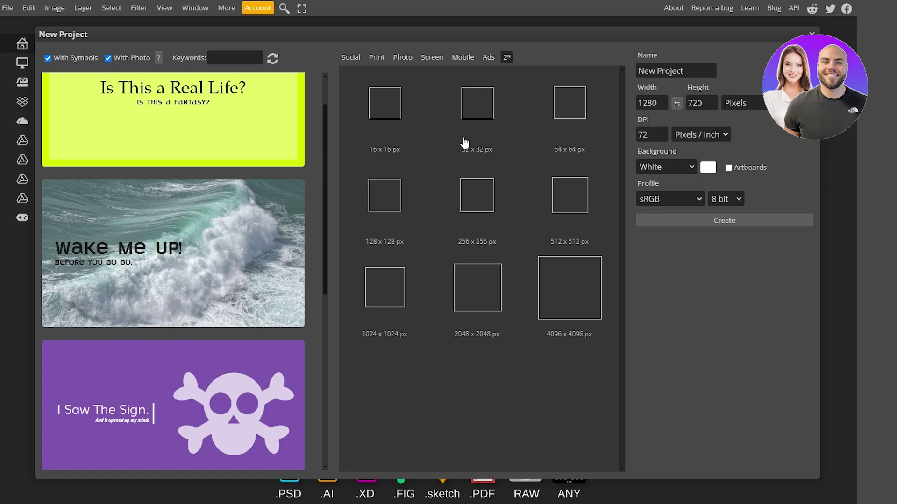
- Review the new project's name, width, height, size unit, DPI, resolution unit and background settings
{"action": "left_click", "coordinate": [641, 69]}
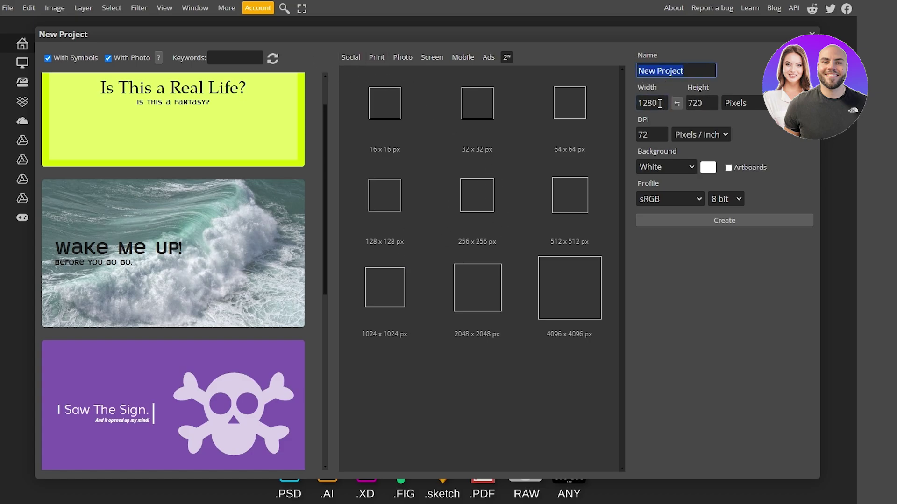
{"action": "left_click", "coordinate": [700, 100]}
{"action": "left_click", "coordinate": [743, 102]}
{"action": "left_click", "coordinate": [651, 103]}
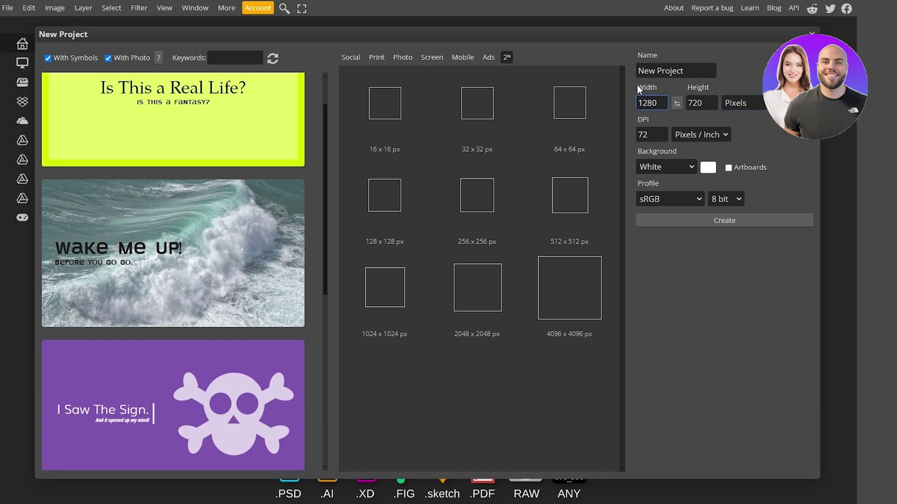
{"action": "key", "text": "Tab"}
{"action": "key", "text": "Tab"}
{"action": "key", "text": "Tab"}
{"action": "key", "text": "Tab"}
{"action": "left_click", "coordinate": [696, 135]}
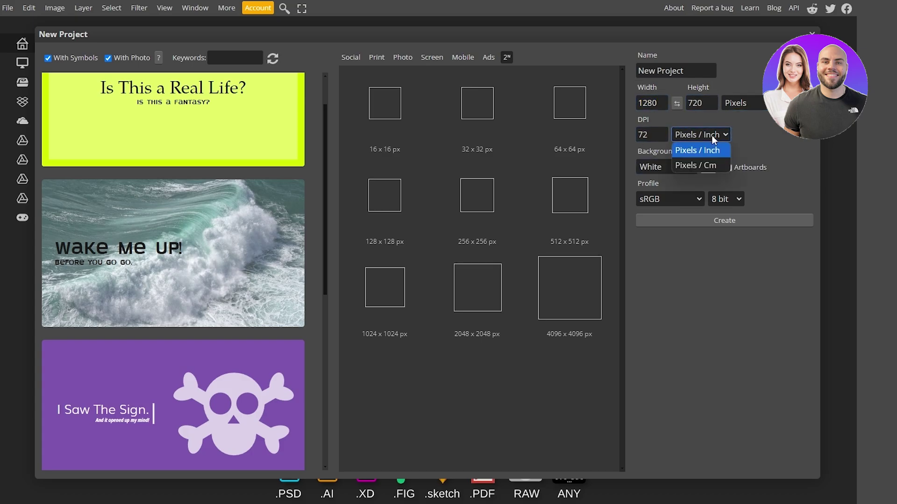
{"action": "left_click", "coordinate": [699, 184]}
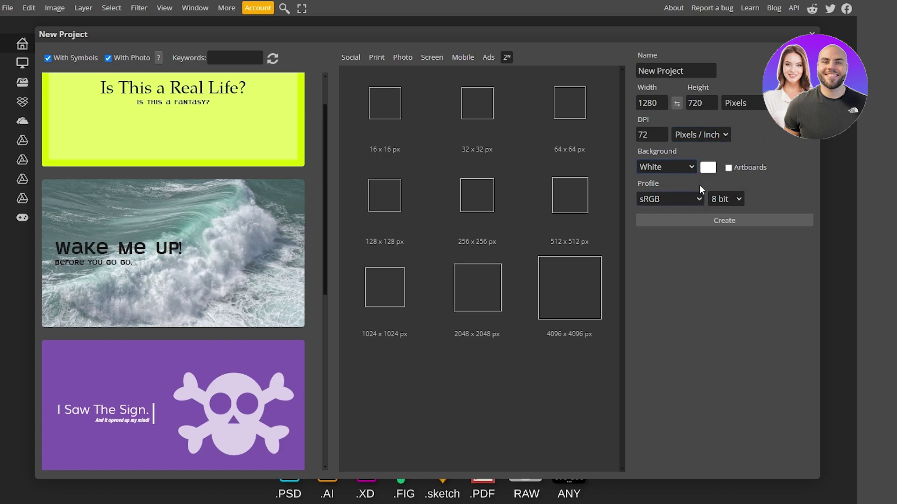
- Check the available colour profiles and set the new project's bit depth to 16 bit
{"action": "left_click", "coordinate": [661, 198]}
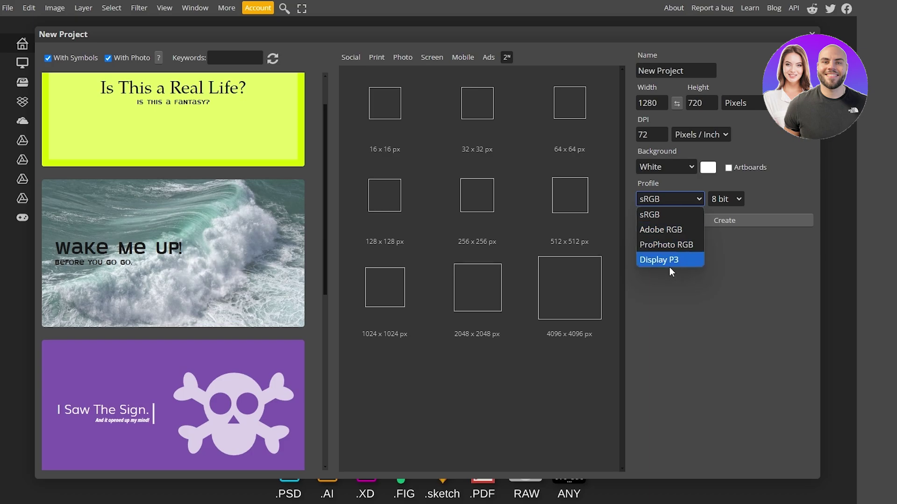
{"action": "left_click", "coordinate": [732, 208]}
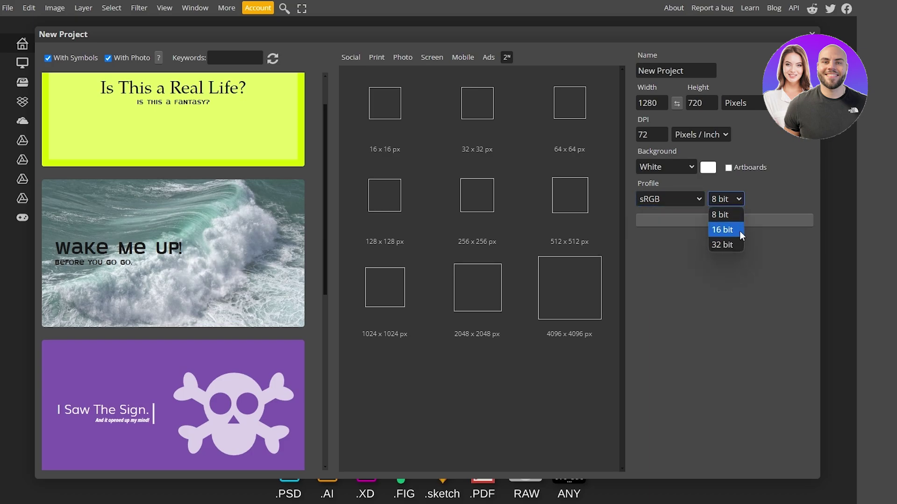
{"action": "left_click", "coordinate": [739, 247]}
{"action": "left_click", "coordinate": [735, 199]}
{"action": "left_click", "coordinate": [732, 230]}
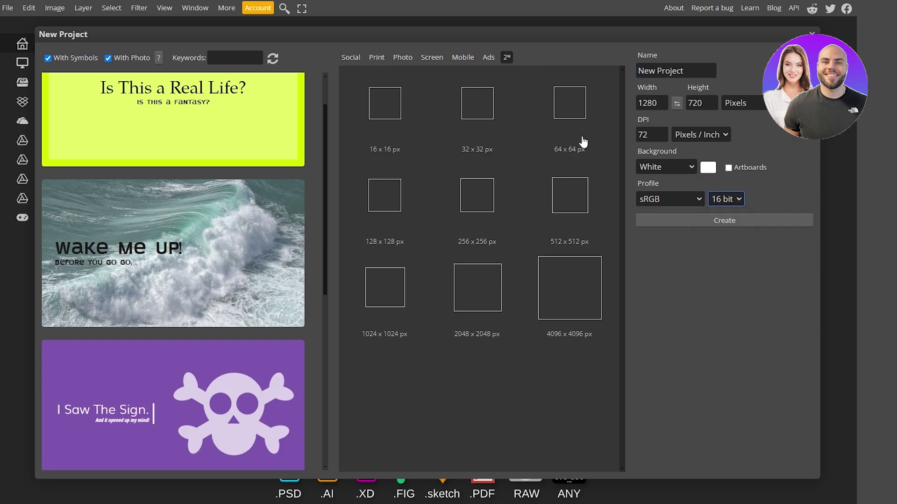
- Create the project from the yellow-green "Is This a Real Life?" template
{"action": "scroll", "coordinate": [71, 147], "scroll_direction": "down", "scroll_amount": 5}
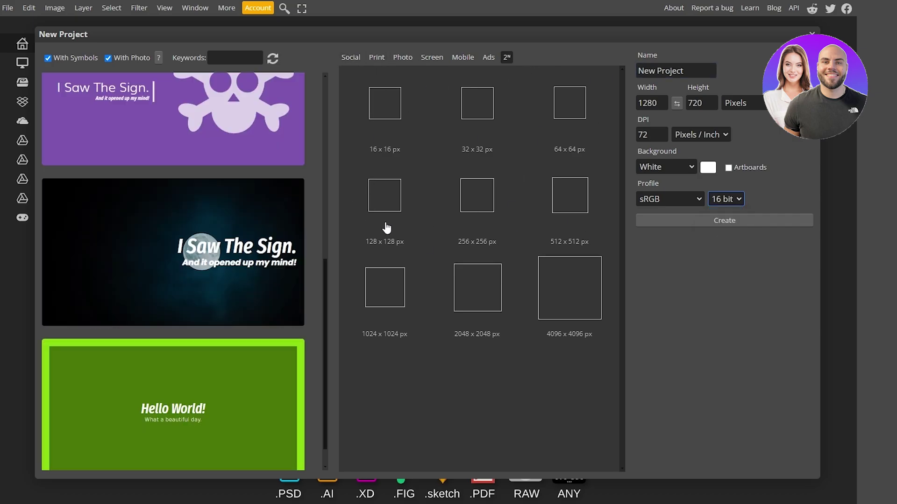
{"action": "scroll", "coordinate": [306, 236], "scroll_direction": "up", "scroll_amount": 5}
{"action": "left_click", "coordinate": [182, 168]}
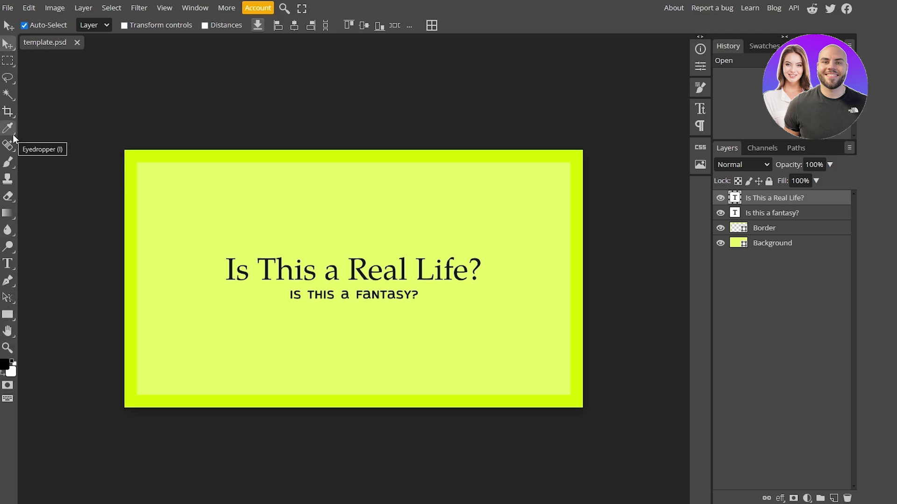
- Draw a rectangular selection around both text lines with Rectangle Select and shift the selection outline slightly
{"action": "left_click", "coordinate": [8, 61]}
{"action": "left_click_drag", "start_coordinate": [196, 197], "coordinate": [529, 346]}
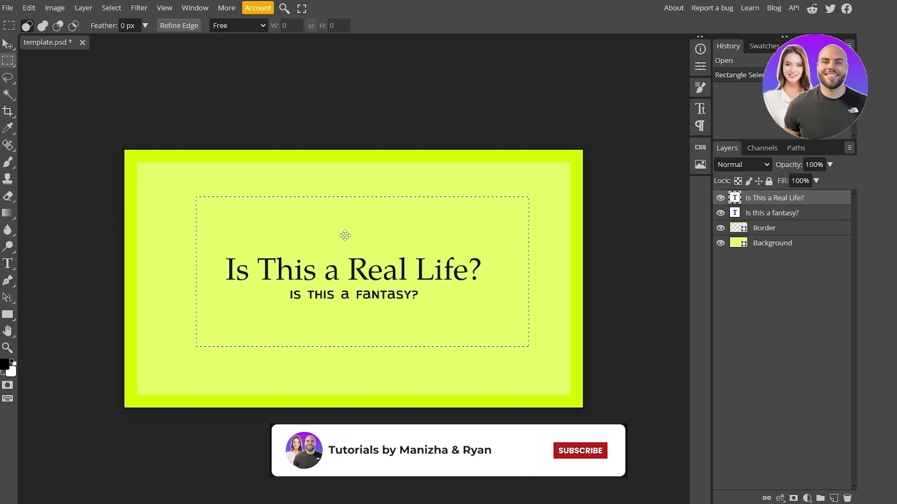
{"action": "mouse_move", "coordinate": [344, 236]}
{"action": "left_mouse_down"}
{"action": "mouse_move", "coordinate": [374, 238]}
{"action": "mouse_move", "coordinate": [369, 218]}
{"action": "mouse_move", "coordinate": [279, 212]}
{"action": "mouse_move", "coordinate": [309, 197]}
{"action": "mouse_move", "coordinate": [390, 208]}
{"action": "mouse_move", "coordinate": [352, 276]}
{"action": "mouse_move", "coordinate": [370, 279]}
{"action": "left_mouse_up"}
- Replace the rectangular selection with a freehand Lasso selection around the two text lines
{"action": "key", "text": "l"}
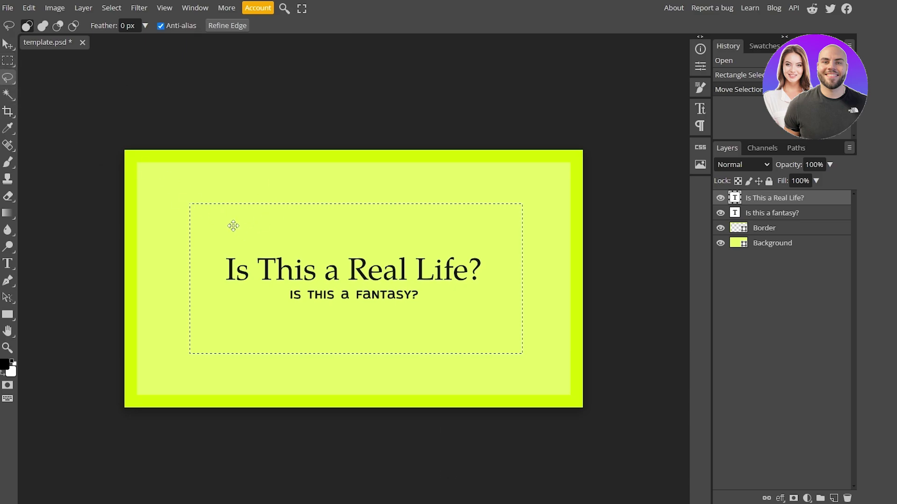
{"action": "mouse_move", "coordinate": [236, 226]}
{"action": "left_mouse_down"}
{"action": "mouse_move", "coordinate": [222, 244]}
{"action": "mouse_move", "coordinate": [281, 219]}
{"action": "left_mouse_up"}
{"action": "mouse_move", "coordinate": [203, 183]}
{"action": "left_mouse_down"}
{"action": "mouse_move", "coordinate": [217, 230]}
{"action": "mouse_move", "coordinate": [214, 284]}
{"action": "mouse_move", "coordinate": [300, 315]}
{"action": "mouse_move", "coordinate": [423, 289]}
{"action": "mouse_move", "coordinate": [279, 287]}
{"action": "mouse_move", "coordinate": [208, 266]}
{"action": "mouse_move", "coordinate": [299, 239]}
{"action": "mouse_move", "coordinate": [405, 280]}
{"action": "left_mouse_up"}
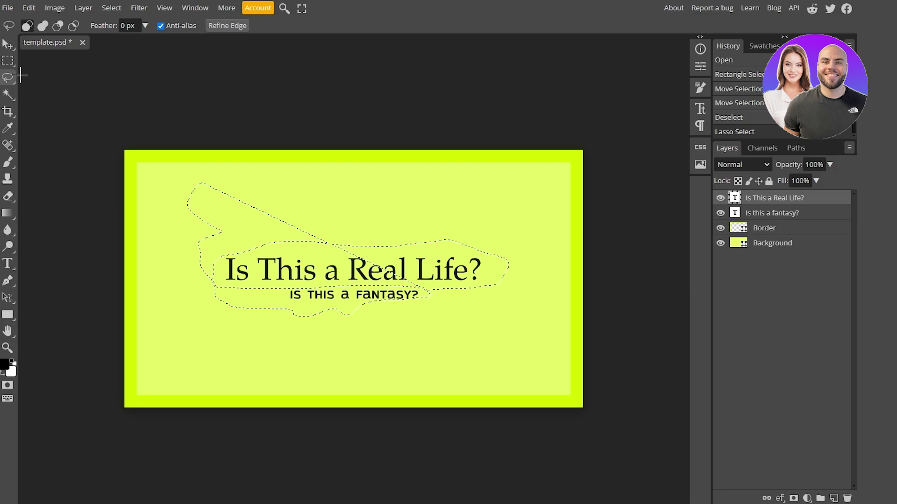
- Move the "Is This a Real Life?" headline slightly down and to the left, and undo the stray move of the background
{"action": "left_click", "coordinate": [7, 44]}
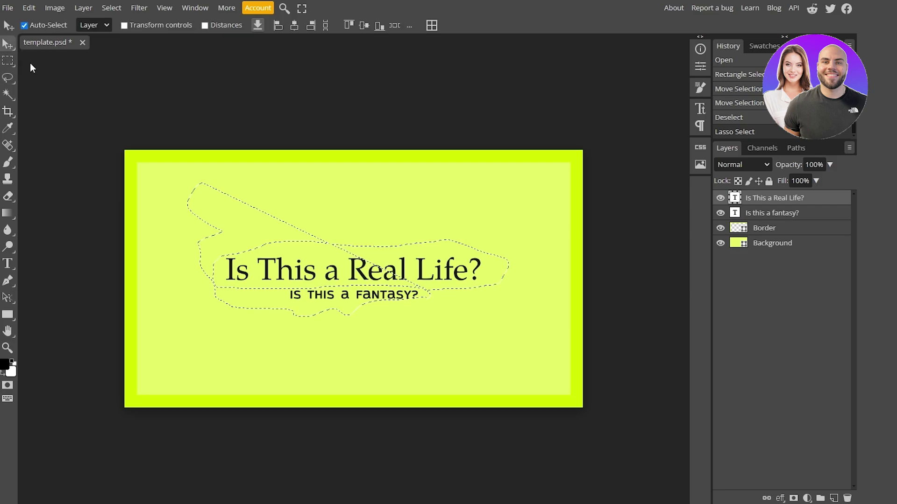
{"action": "left_click_drag", "start_coordinate": [289, 242], "coordinate": [322, 338]}
{"action": "key", "text": "ctrl+z"}
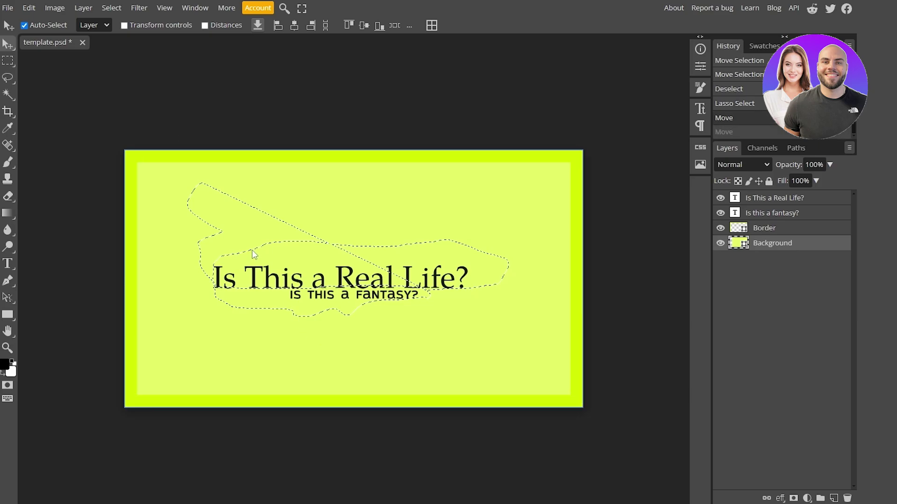
- Place the text cursor in the "Is This a Real Life?" headline with the Type tool
{"action": "key", "text": "t"}
{"action": "left_click", "coordinate": [313, 273]}
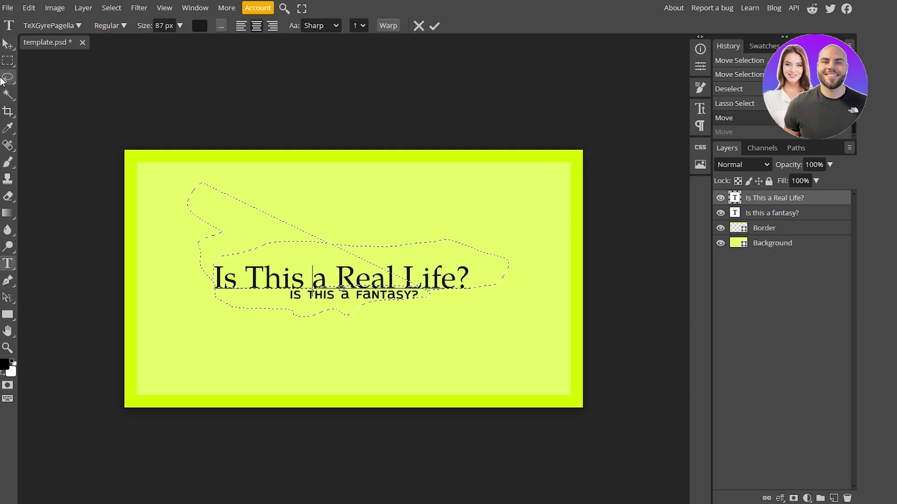
- Try freehand Lasso selections around the headline, shift their outlines, and deselect everything
{"action": "left_click", "coordinate": [8, 78]}
{"action": "mouse_move", "coordinate": [252, 256]}
{"action": "left_mouse_down"}
{"action": "mouse_move", "coordinate": [304, 262]}
{"action": "mouse_move", "coordinate": [341, 224]}
{"action": "mouse_move", "coordinate": [367, 230]}
{"action": "mouse_move", "coordinate": [246, 229]}
{"action": "left_mouse_up"}
{"action": "mouse_move", "coordinate": [206, 258]}
{"action": "left_mouse_down"}
{"action": "mouse_move", "coordinate": [346, 322]}
{"action": "mouse_move", "coordinate": [489, 280]}
{"action": "mouse_move", "coordinate": [396, 244]}
{"action": "mouse_move", "coordinate": [208, 257]}
{"action": "left_mouse_up"}
{"action": "mouse_move", "coordinate": [275, 281]}
{"action": "left_mouse_down"}
{"action": "mouse_move", "coordinate": [348, 262]}
{"action": "mouse_move", "coordinate": [263, 234]}
{"action": "mouse_move", "coordinate": [302, 220]}
{"action": "mouse_move", "coordinate": [408, 244]}
{"action": "mouse_move", "coordinate": [381, 279]}
{"action": "left_mouse_up"}
{"action": "key", "text": "ctrl+d"}
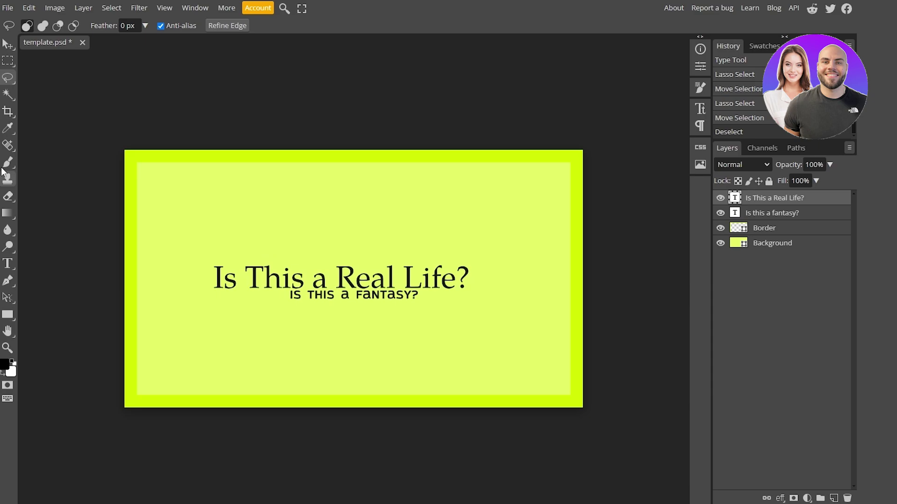
- Review the tool variants grouped with the Magic Wand, Lasso Select and Rectangle Select tools, and check the Move tool
{"action": "left_click", "coordinate": [9, 96]}
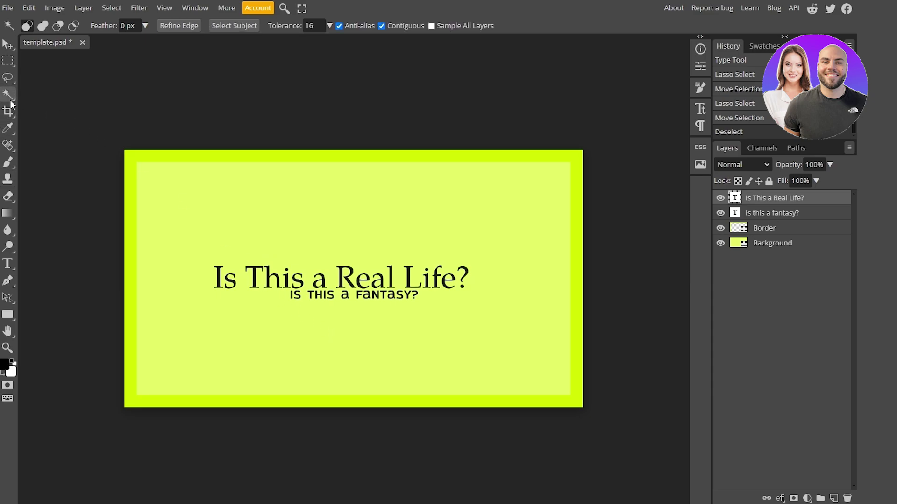
{"action": "right_click", "coordinate": [10, 100]}
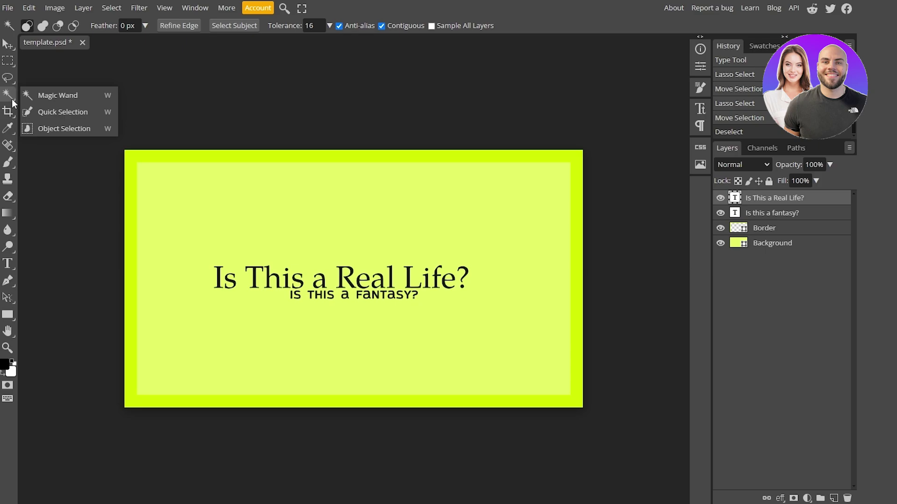
{"action": "right_click", "coordinate": [12, 80]}
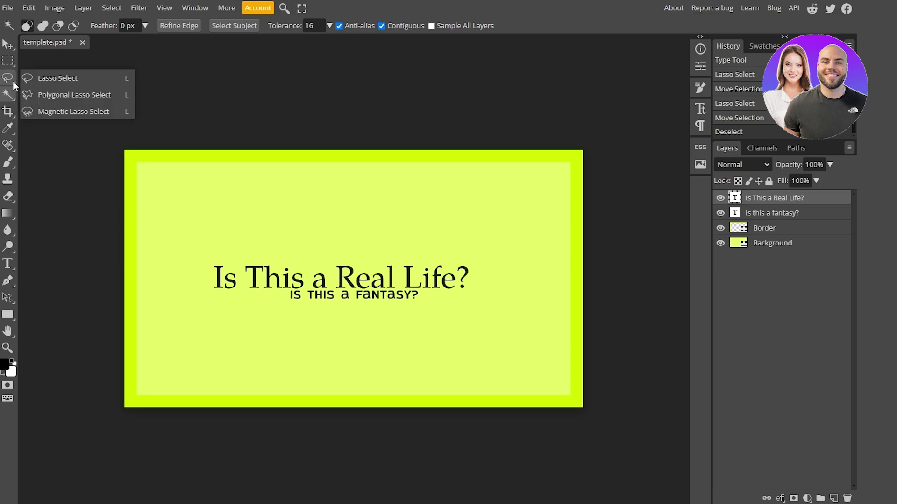
{"action": "right_click", "coordinate": [15, 64]}
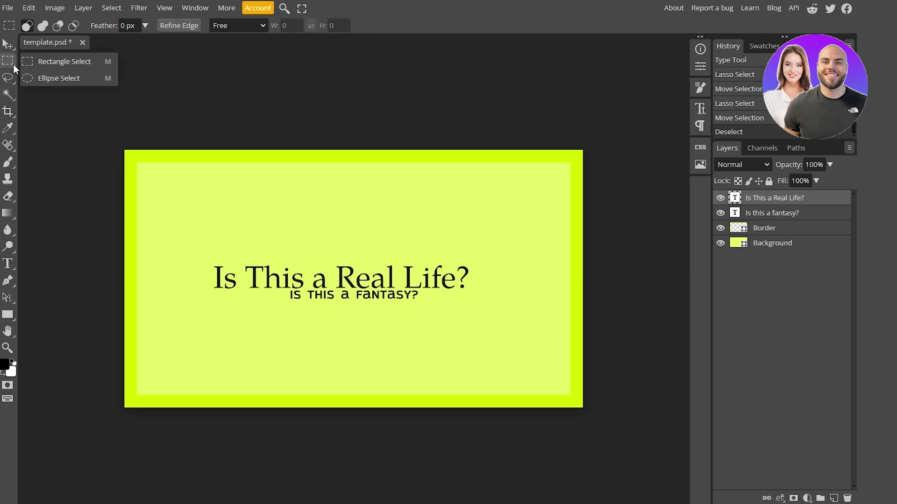
{"action": "right_click", "coordinate": [15, 49]}
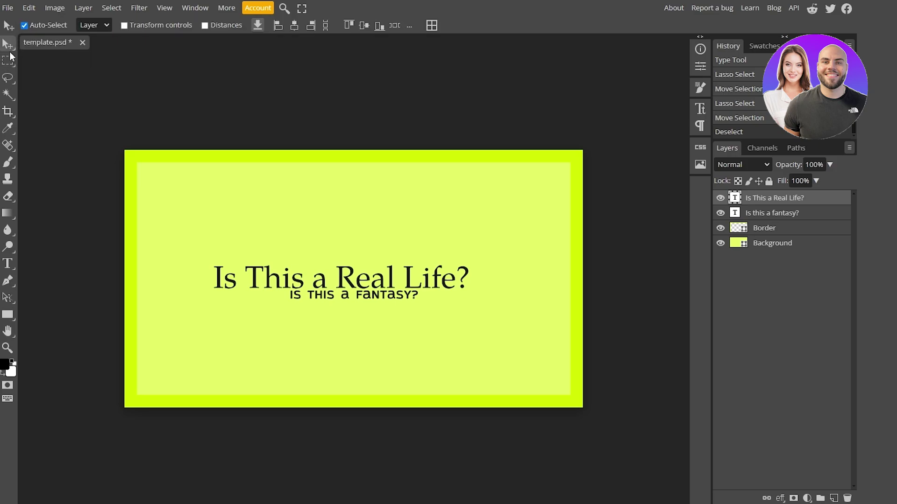
- Switch the marquee tool to Ellipse Select and the lasso tool to Magnetic Lasso Select
{"action": "right_click", "coordinate": [17, 66]}
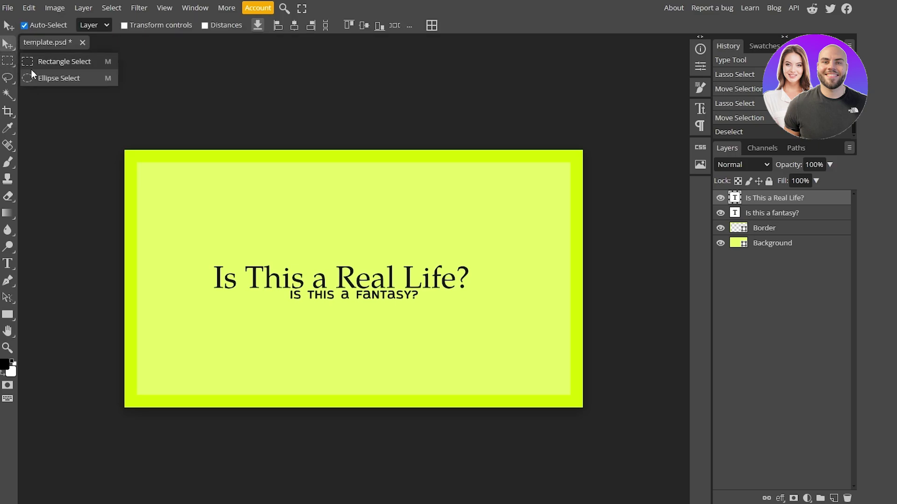
{"action": "left_click", "coordinate": [38, 83]}
{"action": "right_click", "coordinate": [14, 78]}
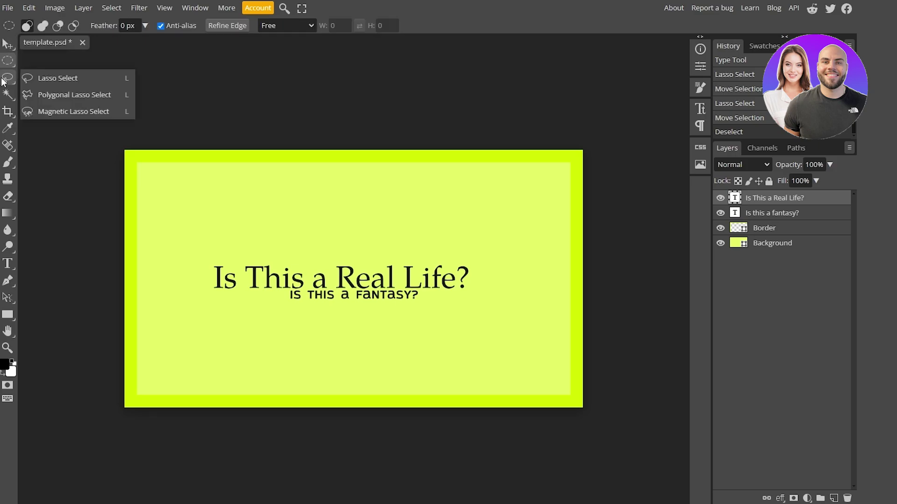
{"action": "left_click", "coordinate": [46, 118]}
- Select the "Is This a Real Life?" headline with the Object Selection tool and undo the shift of its selection outline
{"action": "right_click", "coordinate": [7, 93]}
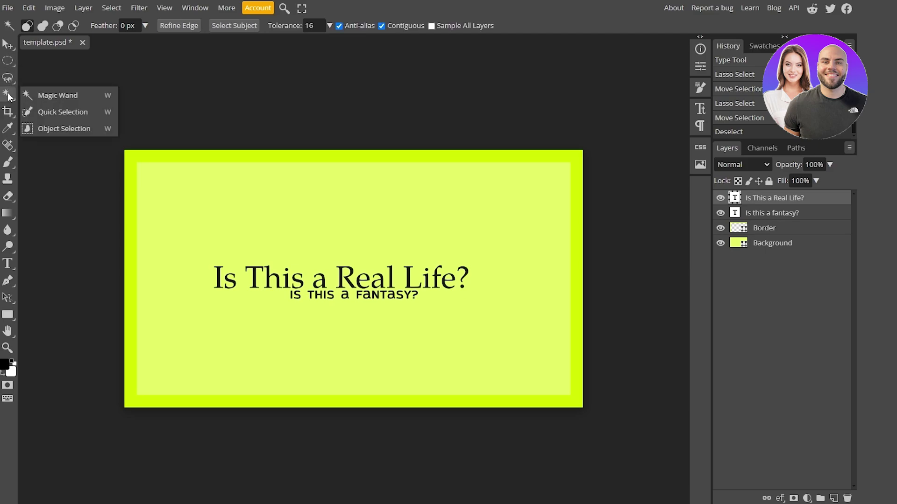
{"action": "left_click", "coordinate": [42, 133]}
{"action": "left_click_drag", "start_coordinate": [192, 251], "coordinate": [504, 317]}
{"action": "left_click_drag", "start_coordinate": [326, 270], "coordinate": [322, 240]}
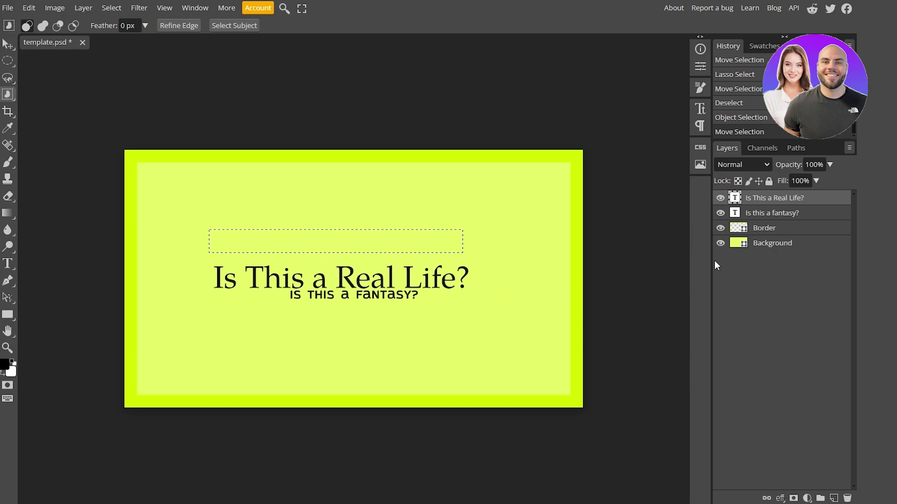
{"action": "key", "text": "ctrl+z"}
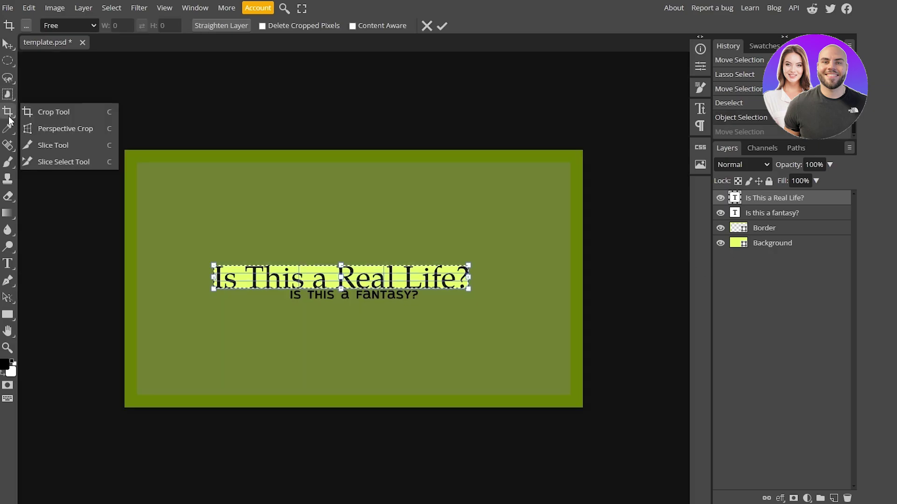
- Review the tool variants grouped with the Crop and Eyedropper tools, and activate the Spot Healing Brush
{"action": "left_click", "coordinate": [8, 112]}
{"action": "left_click", "coordinate": [10, 133]}
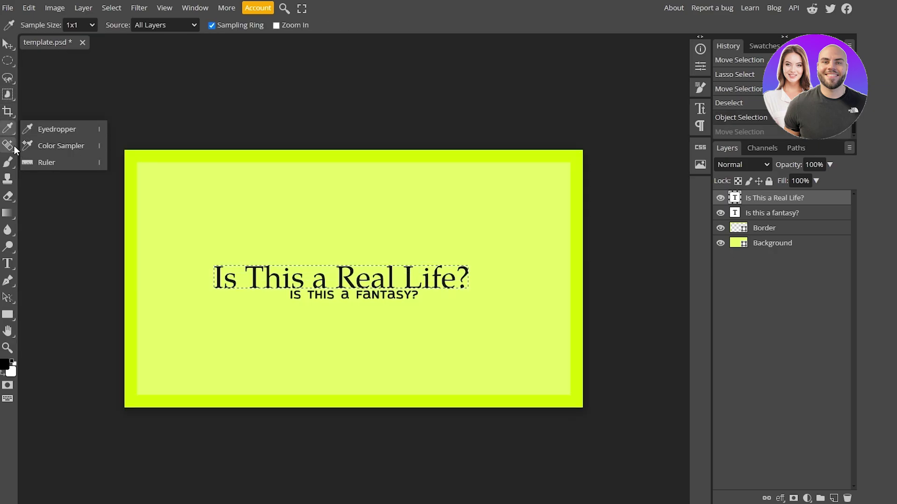
{"action": "left_click", "coordinate": [14, 147]}
{"action": "left_click", "coordinate": [12, 150]}
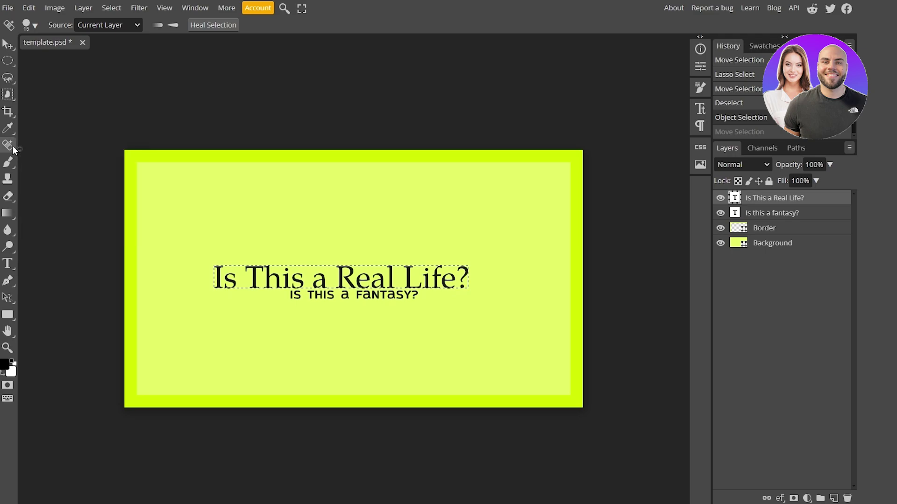
- Try the Spot Healing Brush on the headline, decline rasterizing the text layer, and switch to the Healing Brush Tool
{"action": "left_click", "coordinate": [270, 288]}
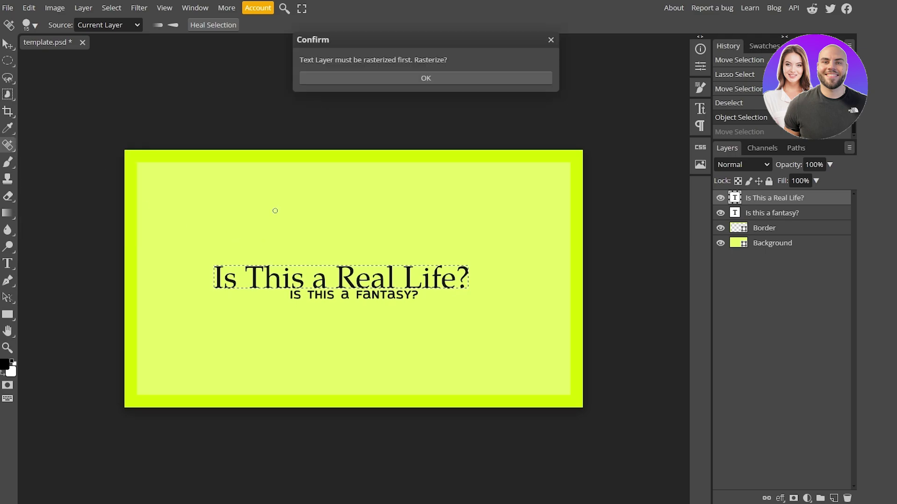
{"action": "left_click", "coordinate": [550, 42]}
{"action": "left_click", "coordinate": [15, 148]}
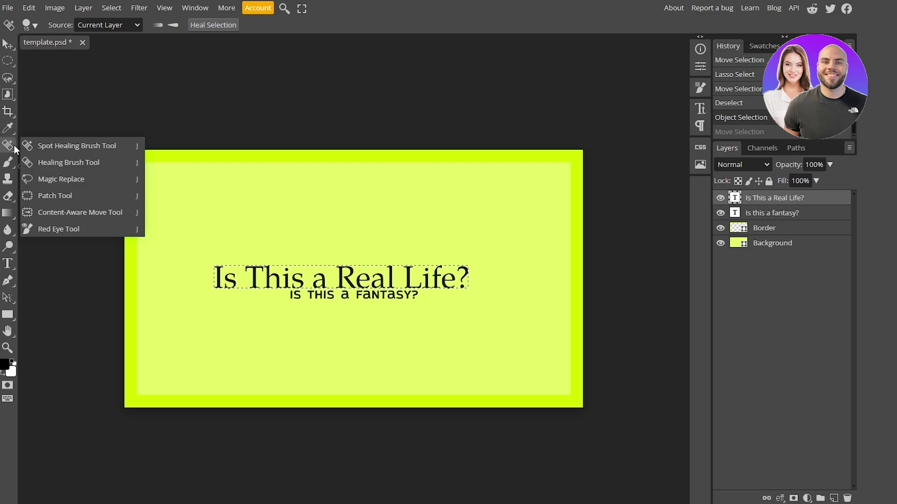
{"action": "left_click", "coordinate": [15, 149]}
{"action": "left_click", "coordinate": [15, 149]}
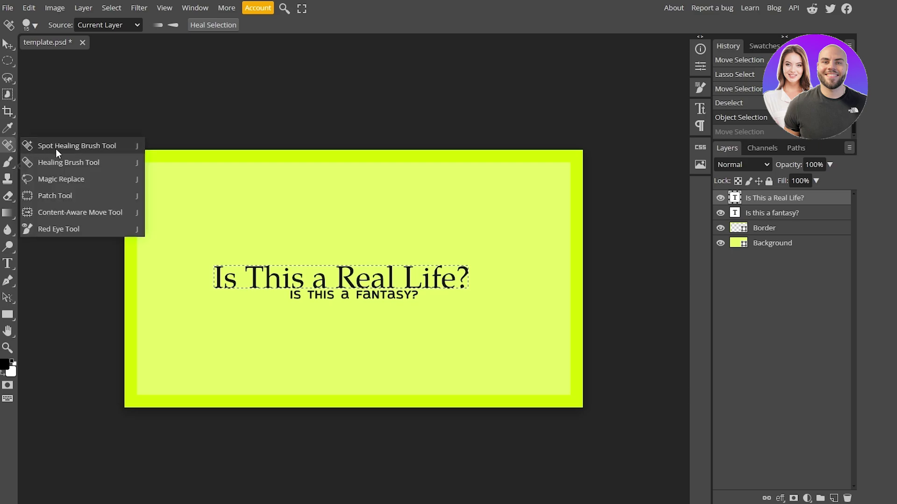
{"action": "left_click", "coordinate": [88, 161]}
- Look through the Brush, Clone and Dodge tools and their options
{"action": "left_click", "coordinate": [11, 167]}
{"action": "left_click", "coordinate": [7, 179]}
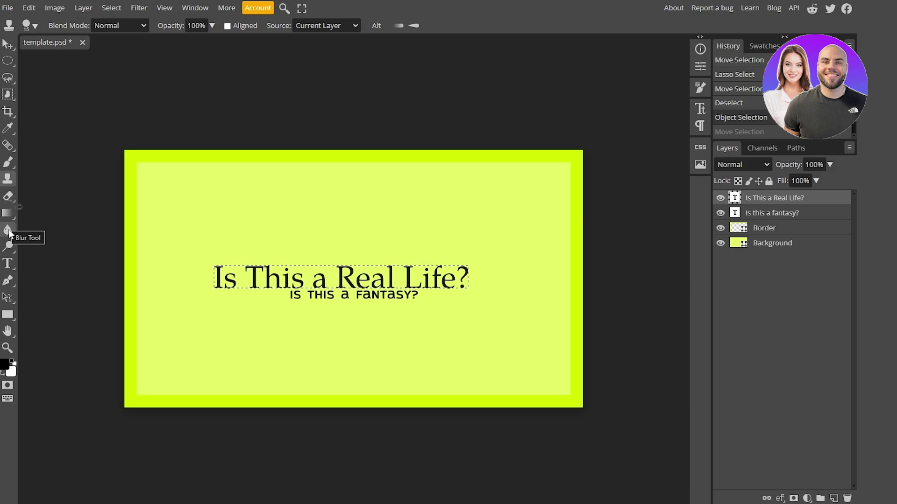
{"action": "left_click", "coordinate": [12, 246]}
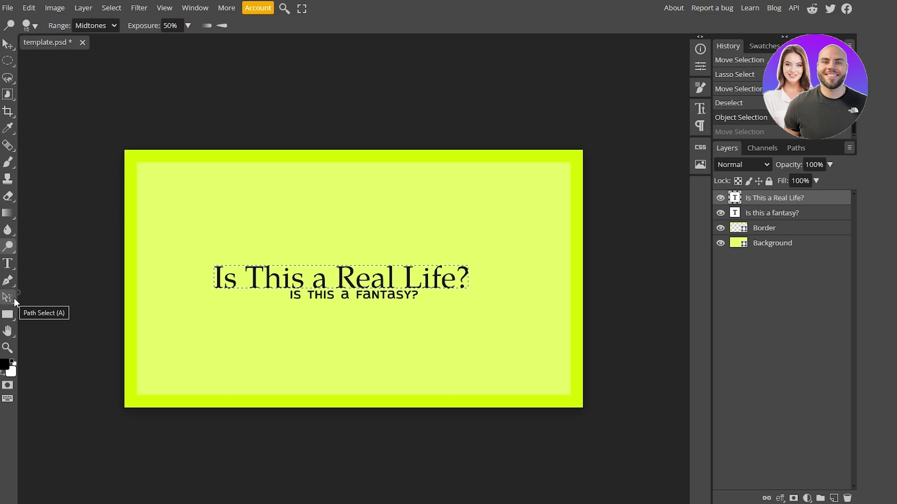
- Try the Hand tool by shifting the canvas slightly within the workspace
{"action": "left_click", "coordinate": [10, 330]}
{"action": "scroll", "coordinate": [73, 318], "scroll_direction": "down", "scroll_amount": 1}
{"action": "left_click_drag", "start_coordinate": [344, 218], "coordinate": [387, 206]}
{"action": "left_click_drag", "start_coordinate": [30, 341], "coordinate": [9, 355]}
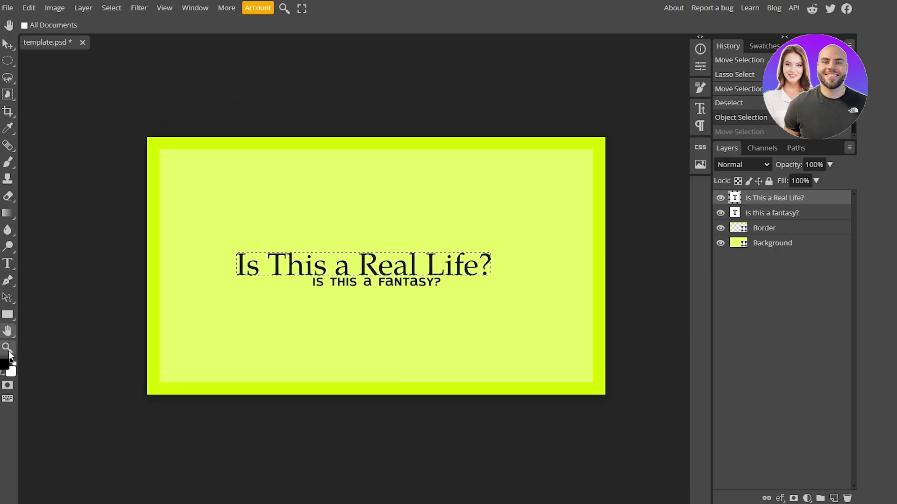
- Zoom in closely on the headline with the Zoom tool, check the available zoom options, and dismiss them
{"action": "left_click", "coordinate": [8, 349]}
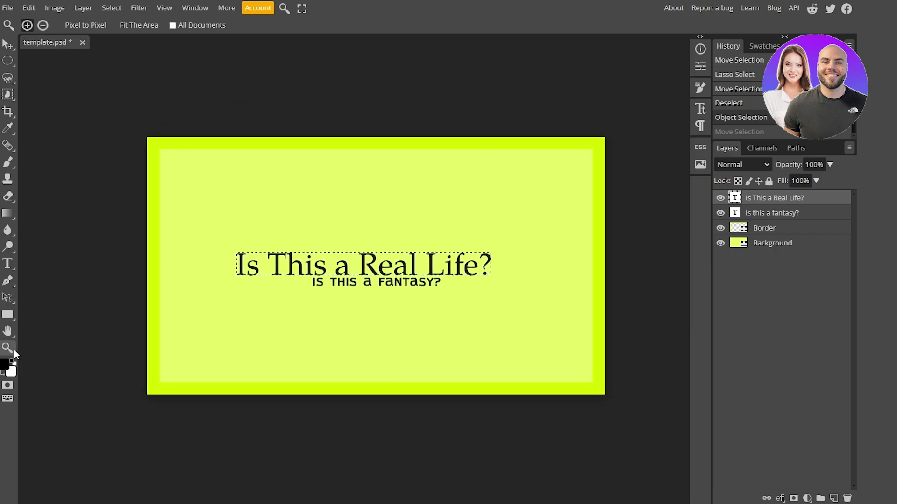
{"action": "left_click", "coordinate": [360, 269]}
{"action": "left_click_drag", "start_coordinate": [359, 269], "coordinate": [360, 270]}
{"action": "right_click", "coordinate": [360, 270]}
{"action": "left_click", "coordinate": [404, 296]}
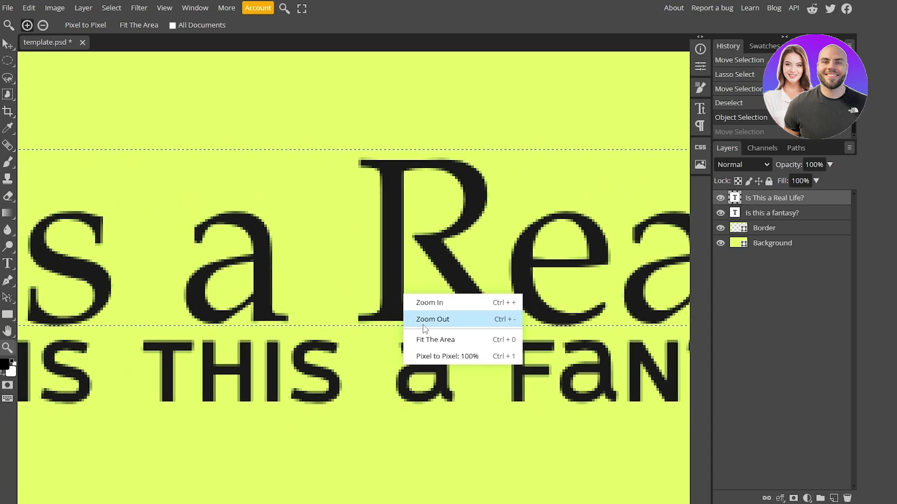
{"action": "left_click", "coordinate": [201, 327]}
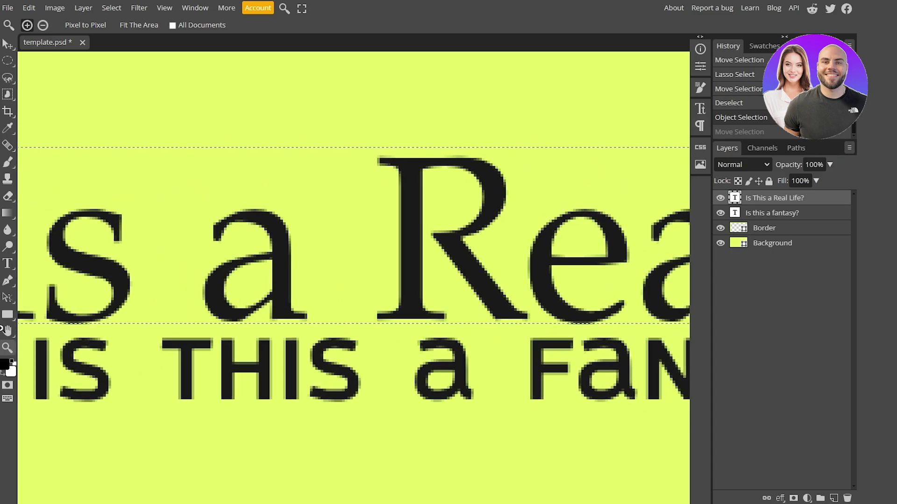
- Zoom back out with the Zoom tool until the whole template fits in view
{"action": "scroll", "coordinate": [237, 315], "scroll_direction": "down", "scroll_amount": 2}
{"action": "scroll", "coordinate": [237, 315], "scroll_direction": "up", "scroll_amount": 2}
{"action": "left_click", "coordinate": [237, 316], "text": "alt"}
{"action": "left_click", "coordinate": [237, 316], "text": "alt"}
{"action": "left_click", "coordinate": [237, 316], "text": "alt"}
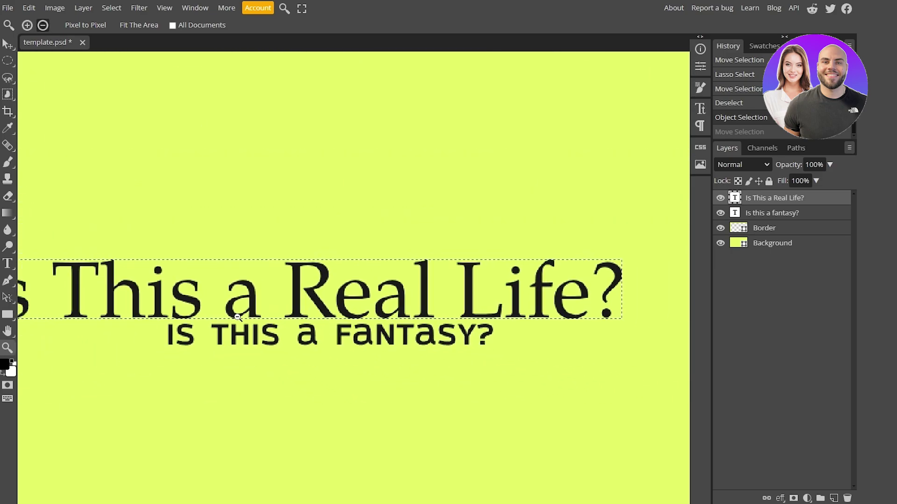
{"action": "left_click", "coordinate": [237, 316], "text": "alt"}
{"action": "left_click", "coordinate": [237, 316], "text": "alt"}
{"action": "left_click", "coordinate": [340, 204], "text": "alt"}
{"action": "left_click", "coordinate": [320, 234]}
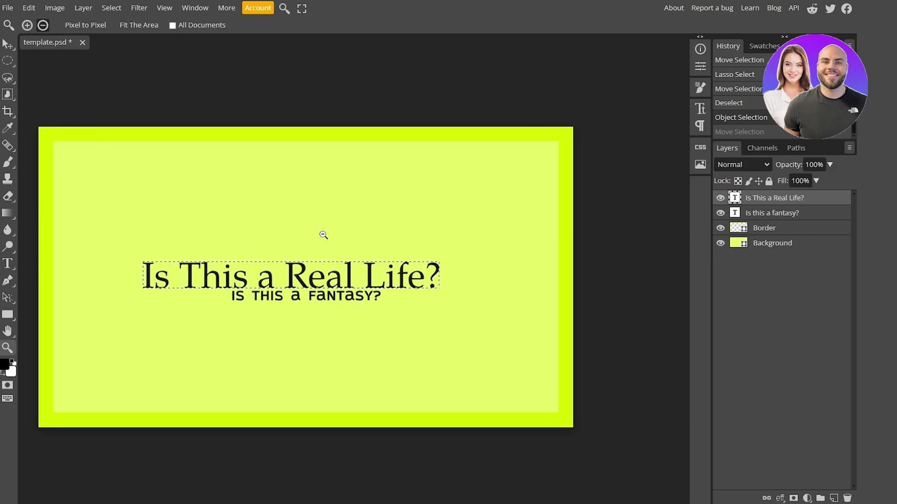
{"action": "left_click", "coordinate": [320, 237], "text": "alt"}
{"action": "scroll", "coordinate": [198, 260], "scroll_direction": "up", "scroll_amount": 1}
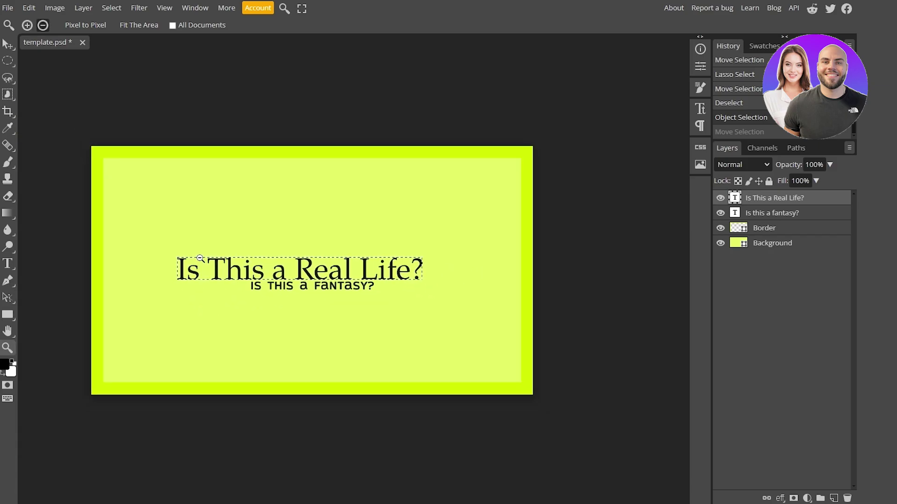
- Try scrolling the canvas sideways and vertically, and reposition it in the workspace with the Hand tool
{"action": "scroll", "coordinate": [140, 266], "scroll_direction": "down", "scroll_amount": 2}
{"action": "scroll", "coordinate": [136, 272], "scroll_direction": "up", "scroll_amount": 2}
{"action": "scroll", "coordinate": [136, 272], "scroll_direction": "up", "scroll_amount": 2}
{"action": "scroll", "coordinate": [301, 280], "scroll_direction": "right", "scroll_amount": 3}
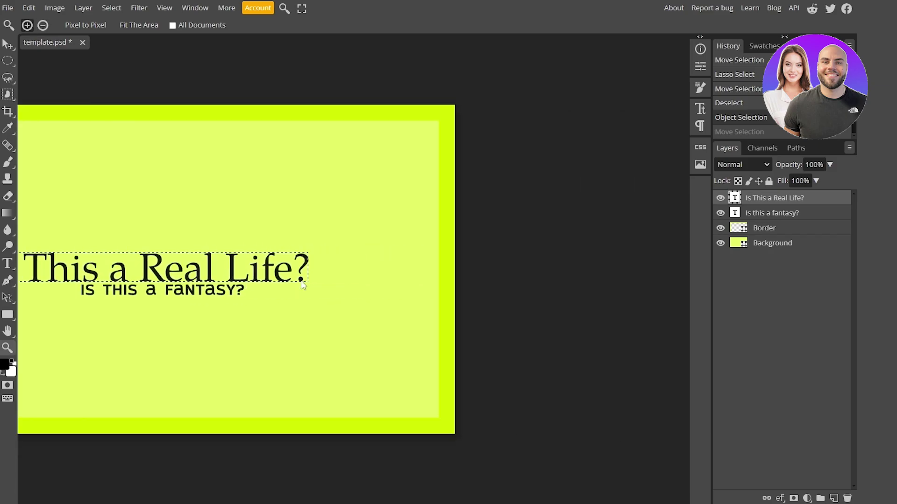
{"action": "scroll", "coordinate": [301, 280], "scroll_direction": "left", "scroll_amount": 5}
{"action": "scroll", "coordinate": [300, 280], "scroll_direction": "right", "scroll_amount": 4}
{"action": "scroll", "coordinate": [301, 286], "scroll_direction": "left", "scroll_amount": 4}
{"action": "scroll", "coordinate": [301, 286], "scroll_direction": "right", "scroll_amount": 3}
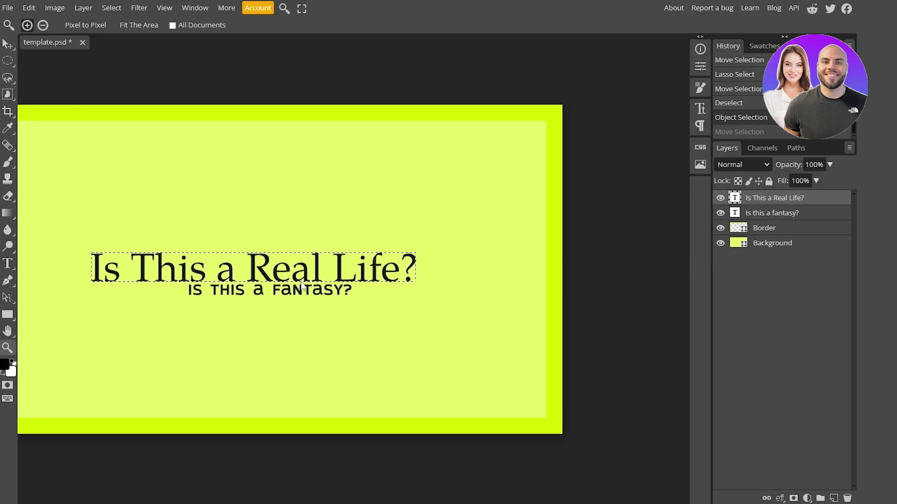
{"action": "scroll", "coordinate": [302, 285], "scroll_direction": "left", "scroll_amount": 2}
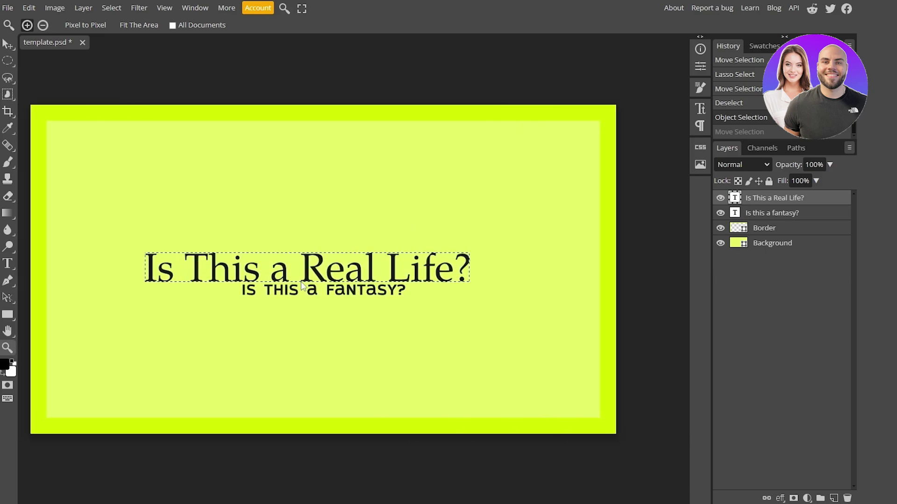
{"action": "scroll", "coordinate": [301, 286], "scroll_direction": "left", "scroll_amount": 5}
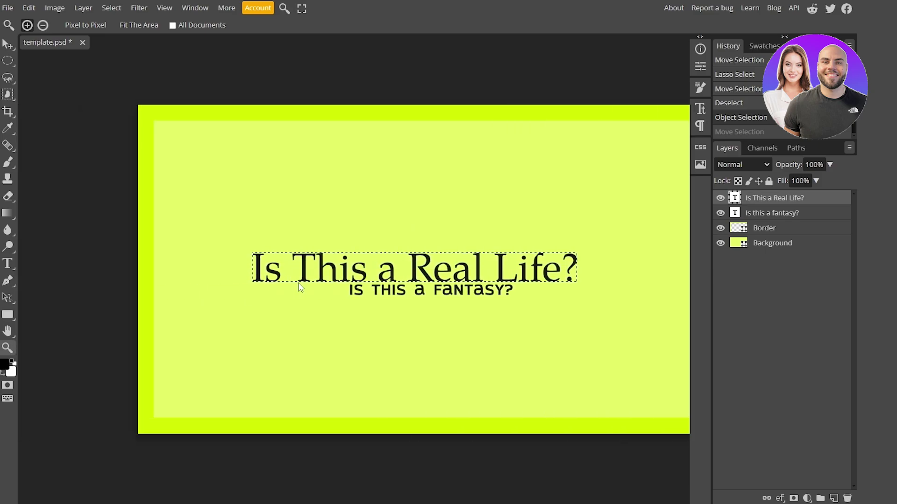
{"action": "scroll", "coordinate": [299, 286], "scroll_direction": "right", "scroll_amount": 4}
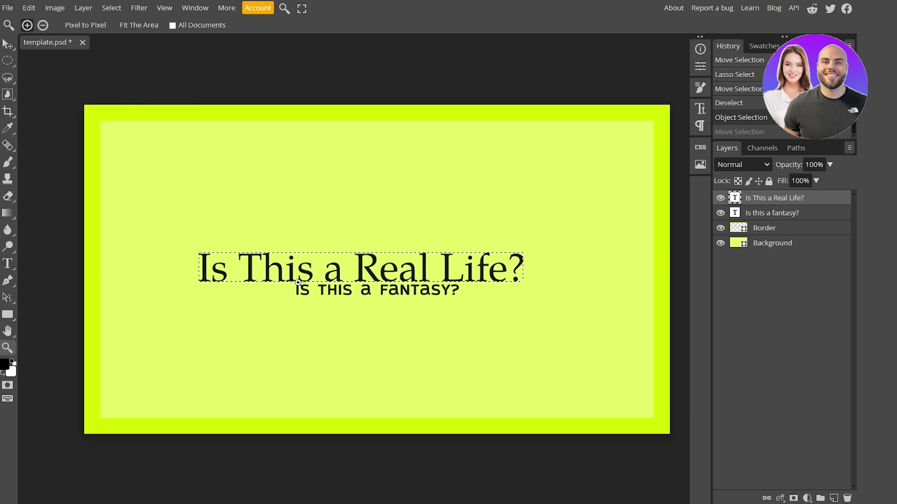
{"action": "scroll", "coordinate": [298, 283], "scroll_direction": "down", "scroll_amount": 2}
{"action": "scroll", "coordinate": [298, 282], "scroll_direction": "up", "scroll_amount": 2}
{"action": "scroll", "coordinate": [298, 282], "scroll_direction": "down", "scroll_amount": 2}
{"action": "scroll", "coordinate": [298, 283], "scroll_direction": "up", "scroll_amount": 3}
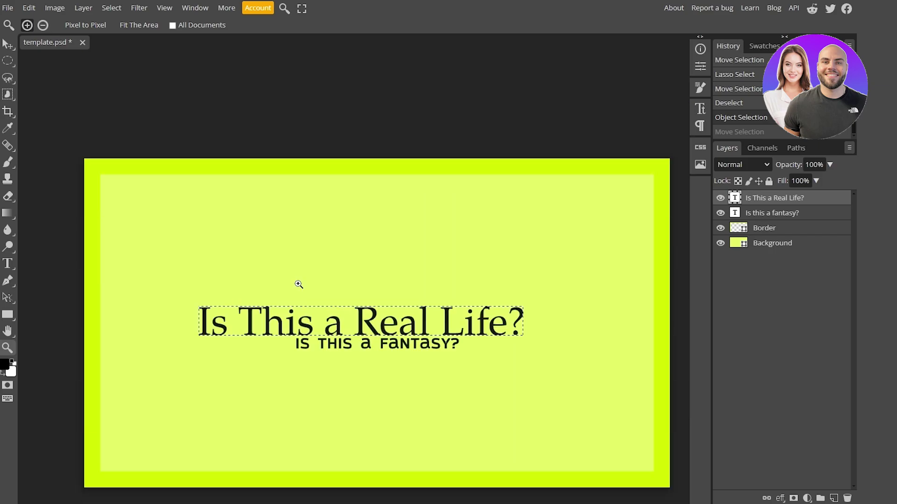
{"action": "scroll", "coordinate": [298, 283], "scroll_direction": "down", "scroll_amount": 4}
{"action": "scroll", "coordinate": [298, 283], "scroll_direction": "up", "scroll_amount": 3}
{"action": "scroll", "coordinate": [298, 284], "scroll_direction": "down", "scroll_amount": 1}
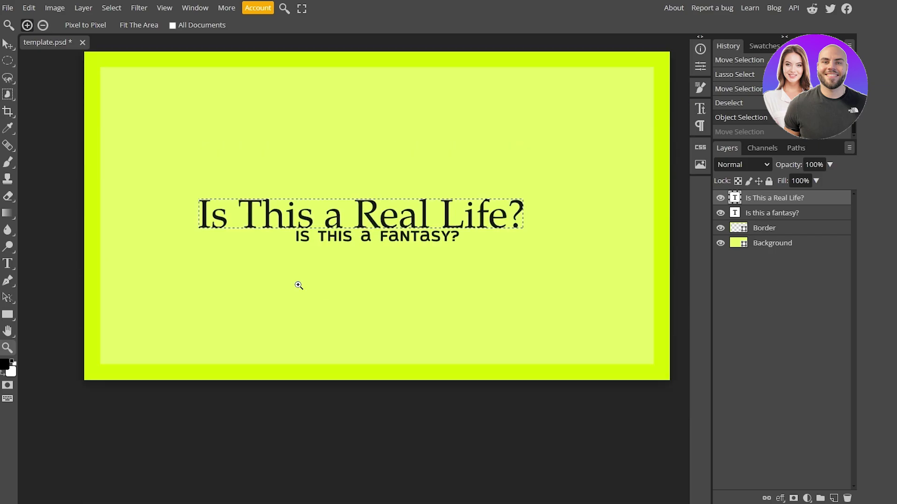
{"action": "scroll", "coordinate": [297, 285], "scroll_direction": "up", "scroll_amount": 3}
{"action": "scroll", "coordinate": [297, 285], "scroll_direction": "down", "scroll_amount": 1}
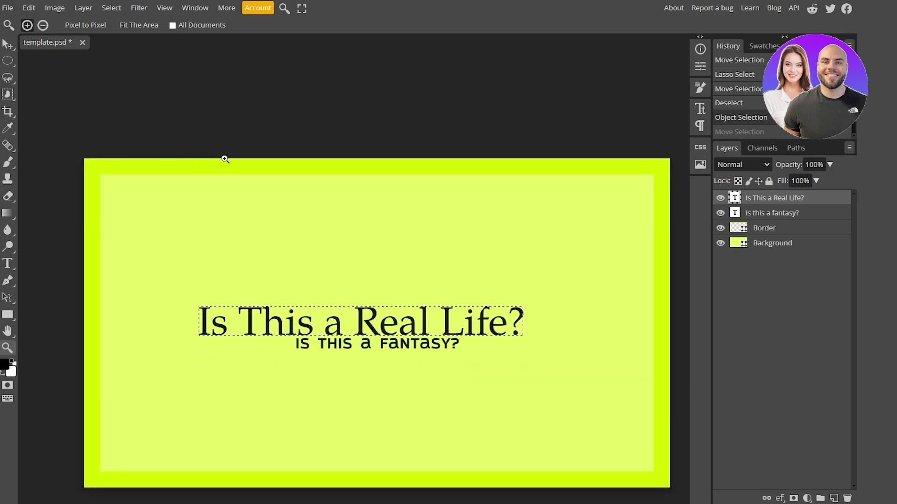
{"action": "left_click", "coordinate": [8, 330]}
{"action": "left_click_drag", "start_coordinate": [493, 268], "coordinate": [472, 211]}
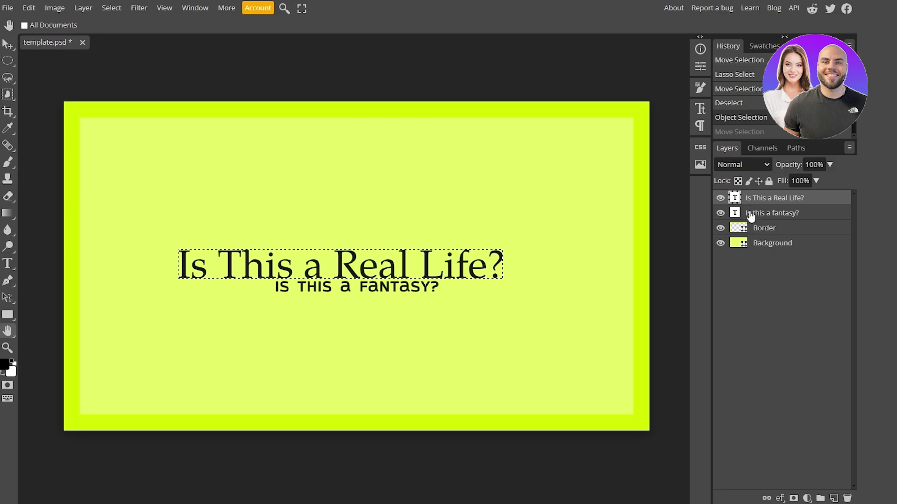
- Hide and show the "Is This a Real Life?" layer again, and select the Border layer followed by the Background layer
{"action": "left_click", "coordinate": [721, 199]}
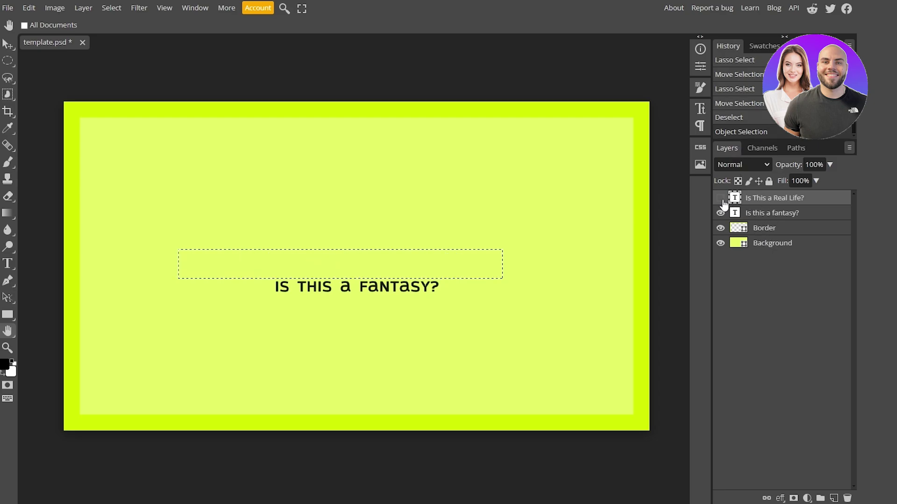
{"action": "left_click", "coordinate": [722, 200]}
{"action": "left_click", "coordinate": [752, 237]}
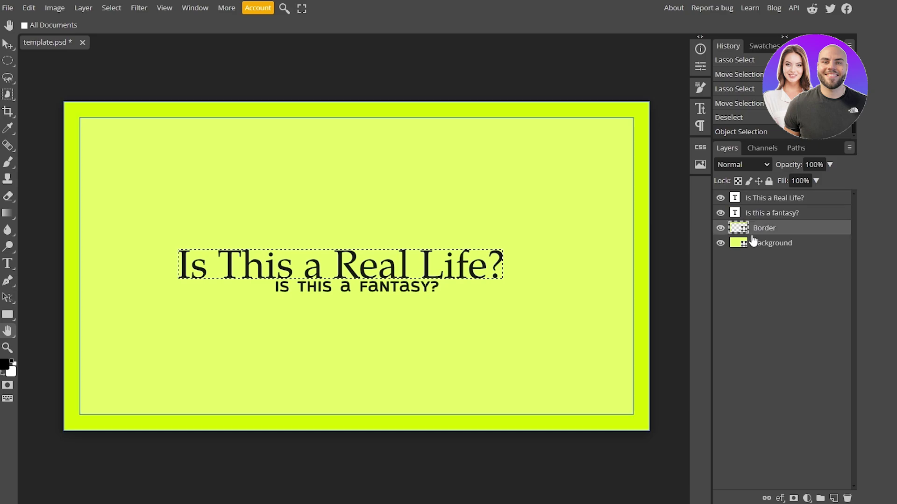
{"action": "left_click", "coordinate": [775, 243]}
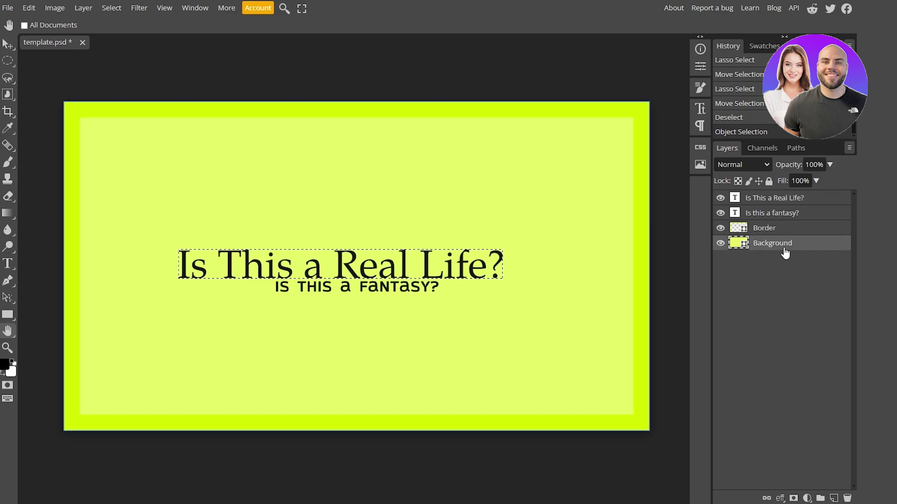
- Look over the document's channels and paths, and view the stock image Gallery before closing it
{"action": "left_click", "coordinate": [763, 148]}
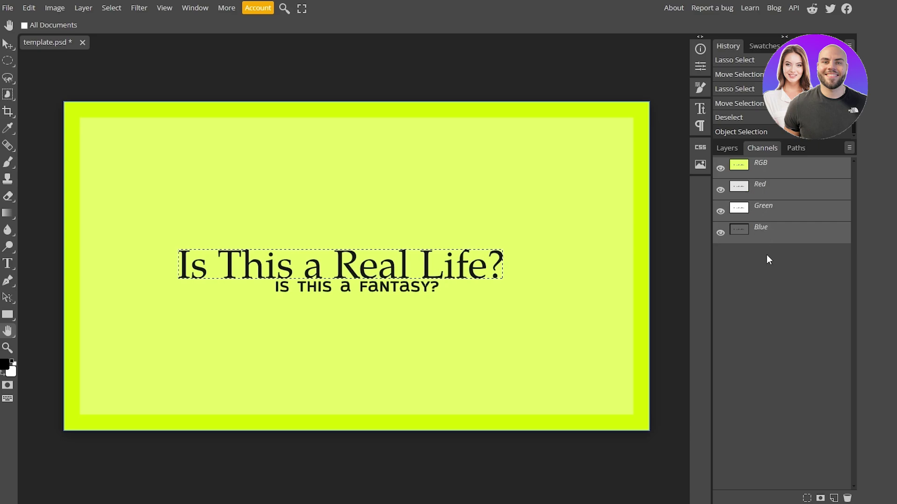
{"action": "left_click", "coordinate": [792, 148]}
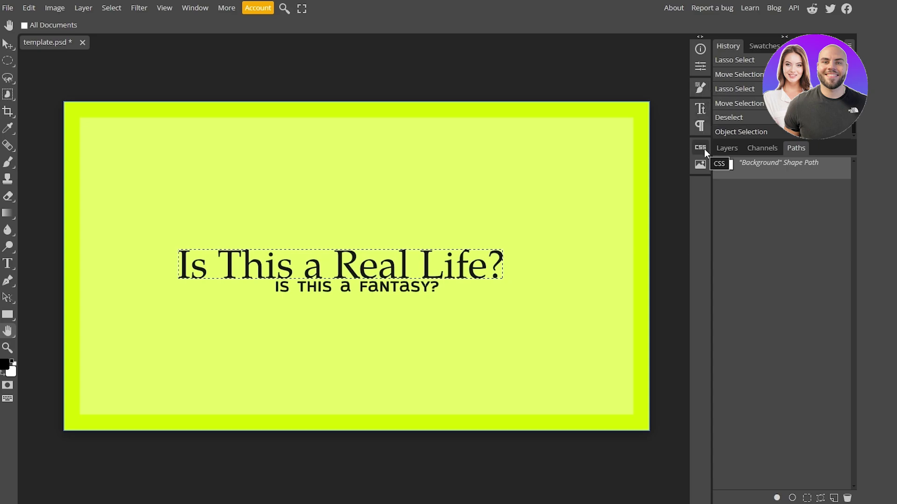
{"action": "left_click", "coordinate": [700, 164]}
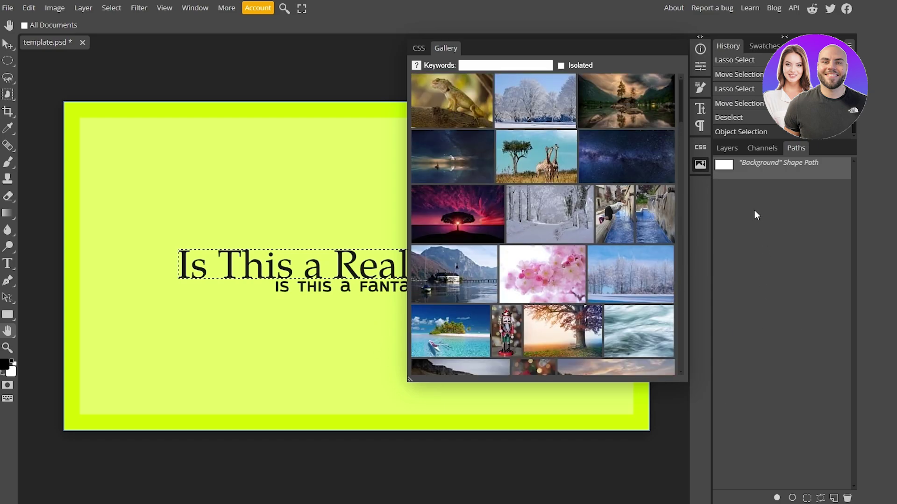
{"action": "left_click", "coordinate": [700, 167]}
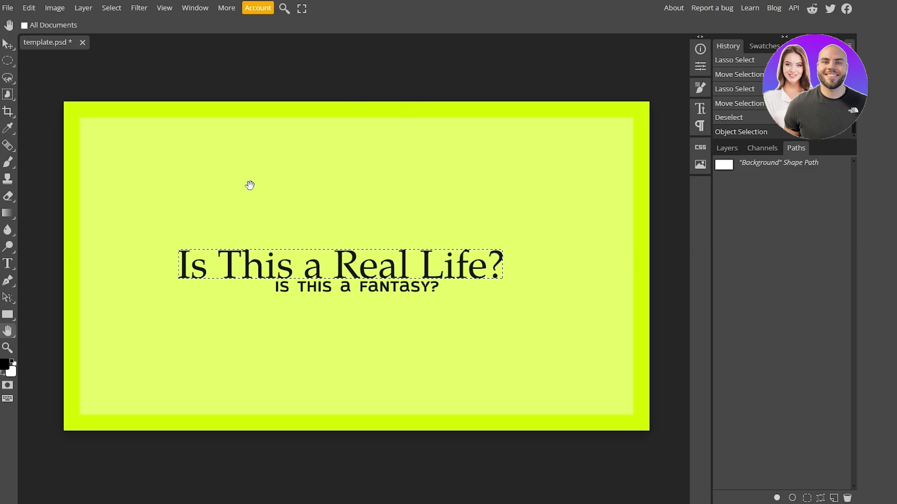
- Try cropping the canvas to a rectangle covering the area just above the headline, and undo the crop
{"action": "left_click_drag", "start_coordinate": [250, 185], "coordinate": [250, 182]}
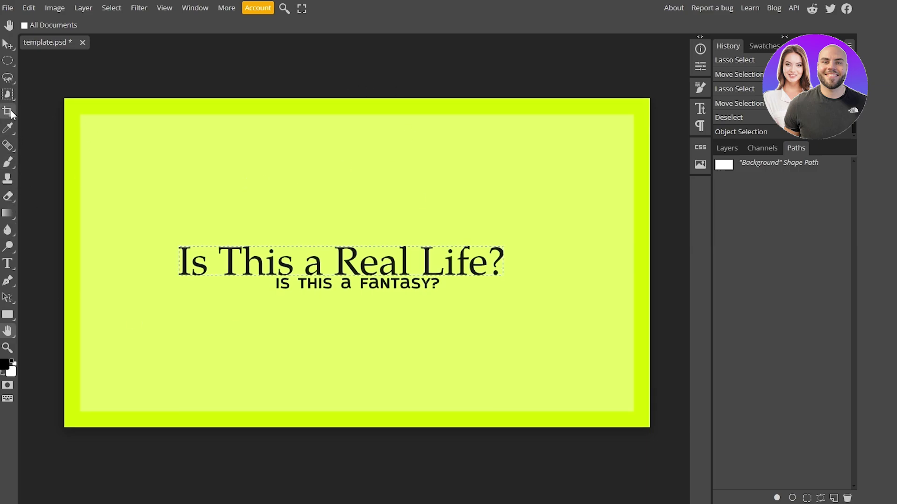
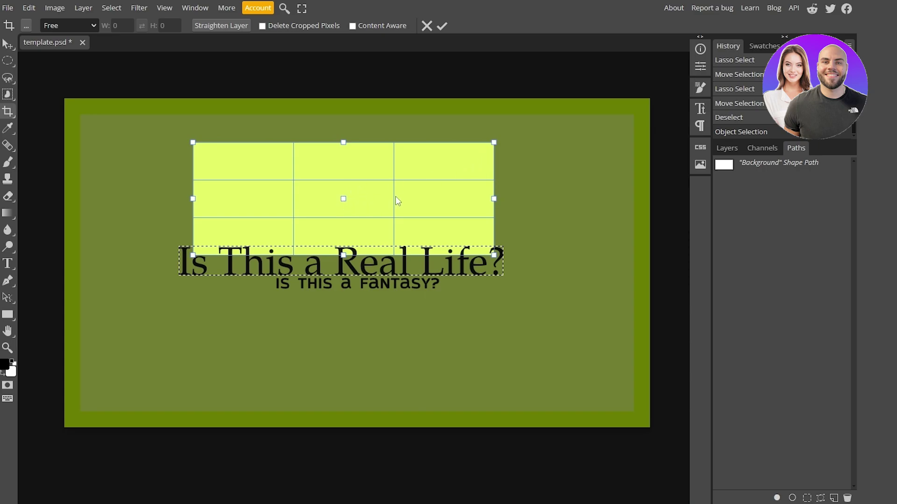
{"action": "left_click", "coordinate": [724, 147]}
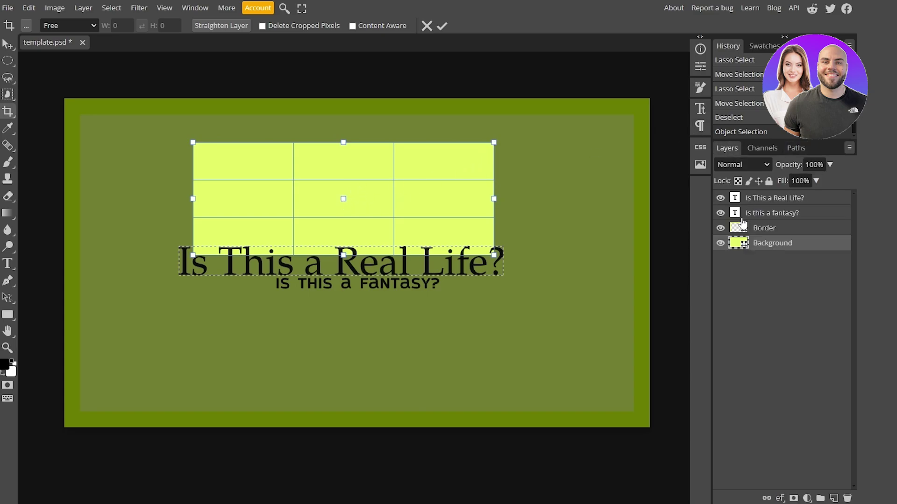
{"action": "key", "text": "Return"}
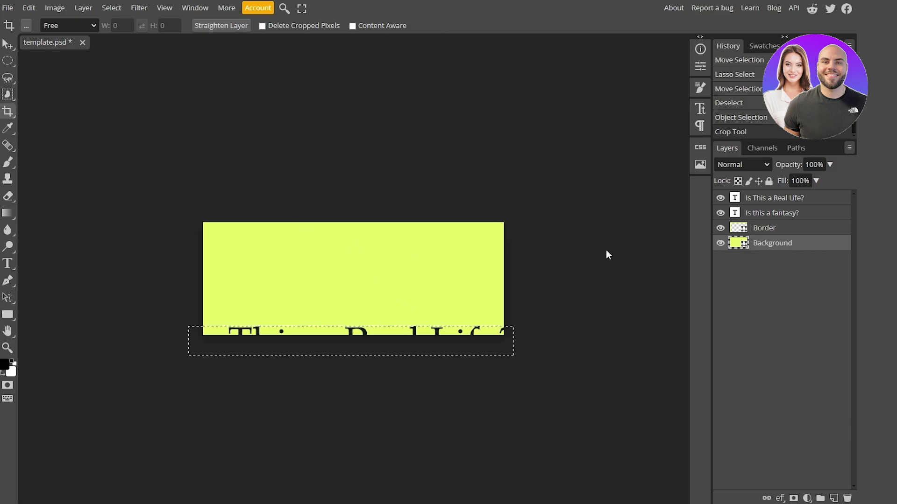
{"action": "key", "text": "ctrl+z"}
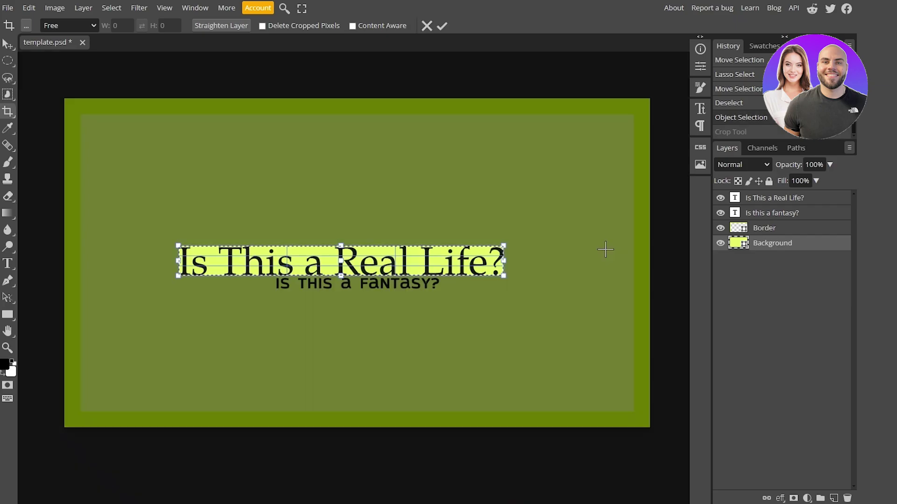
- Leave the Crop tool and try the Healing Brush on the headline area of the Background layer
{"action": "left_click", "coordinate": [8, 44]}
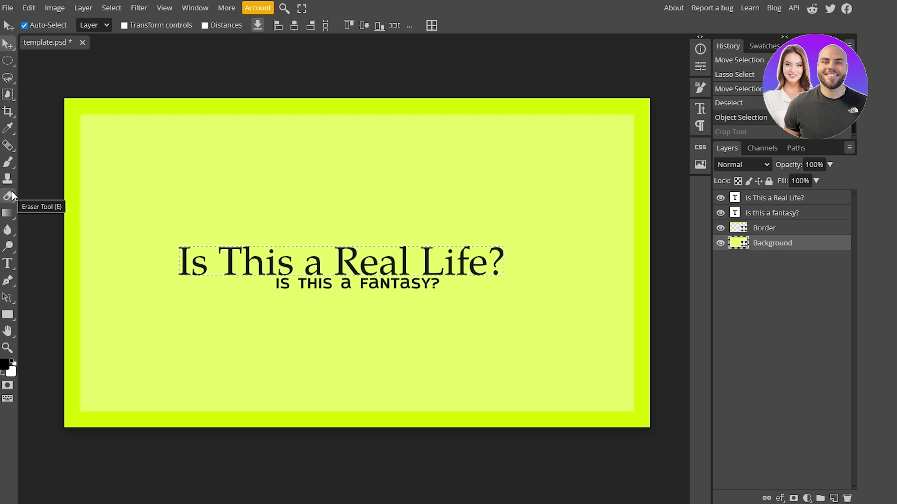
{"action": "left_click", "coordinate": [7, 146]}
{"action": "left_click", "coordinate": [243, 267]}
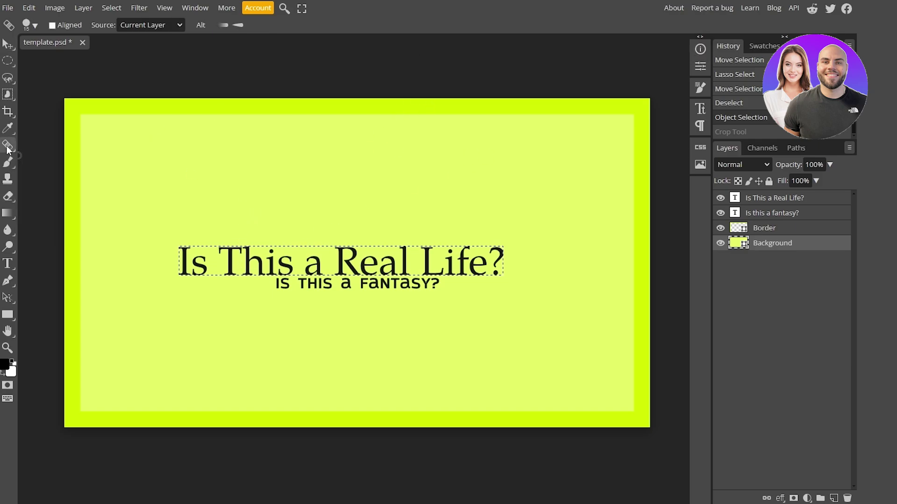
{"action": "left_click", "coordinate": [403, 104]}
- Place the stock image of giraffes beside a tree from the Gallery onto the canvas, and close the Gallery
{"action": "left_click", "coordinate": [701, 167]}
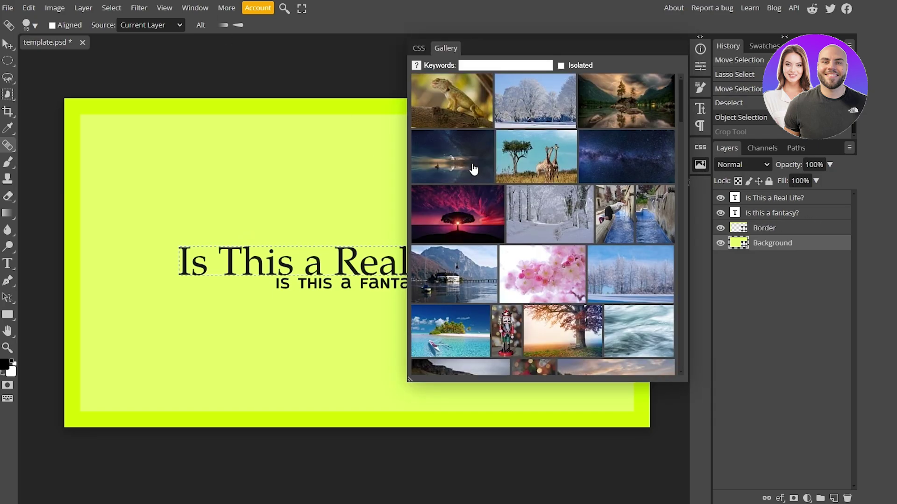
{"action": "left_click", "coordinate": [532, 165]}
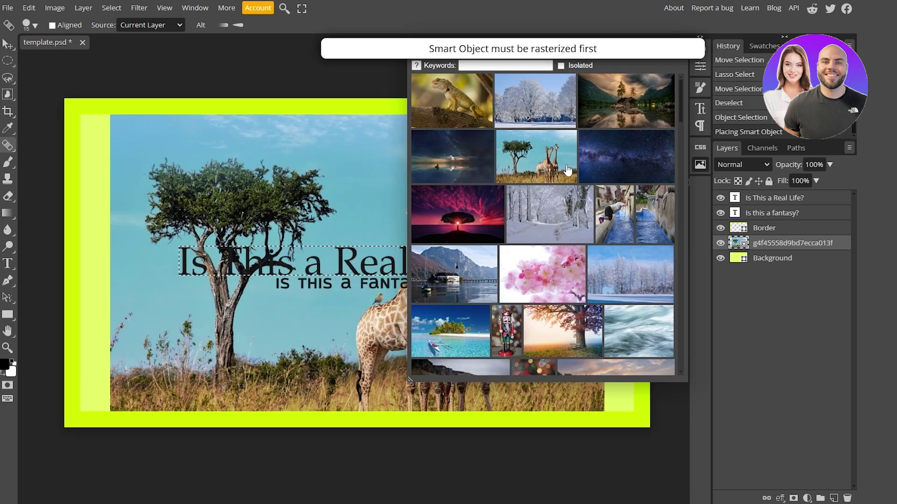
{"action": "left_click", "coordinate": [701, 164]}
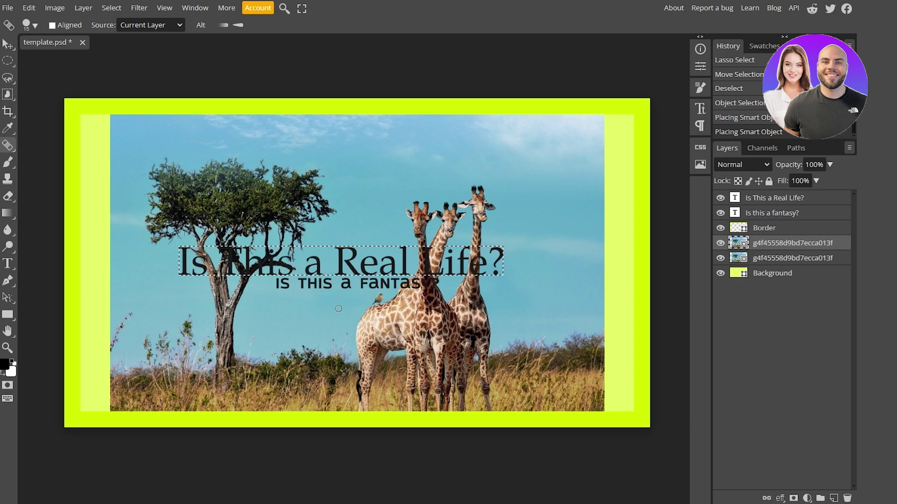
- Rasterize the upper giraffe image layer so that the Healing Brush can edit it
{"action": "left_click", "coordinate": [379, 298]}
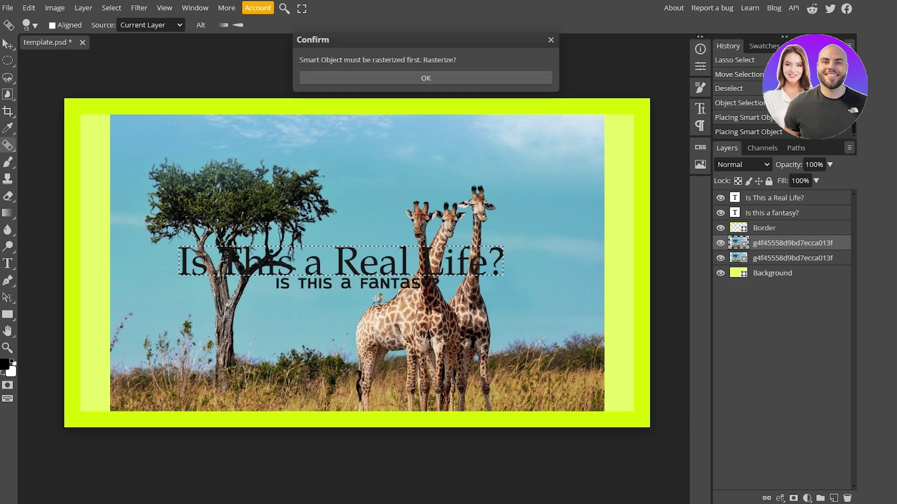
{"action": "left_click", "coordinate": [399, 76]}
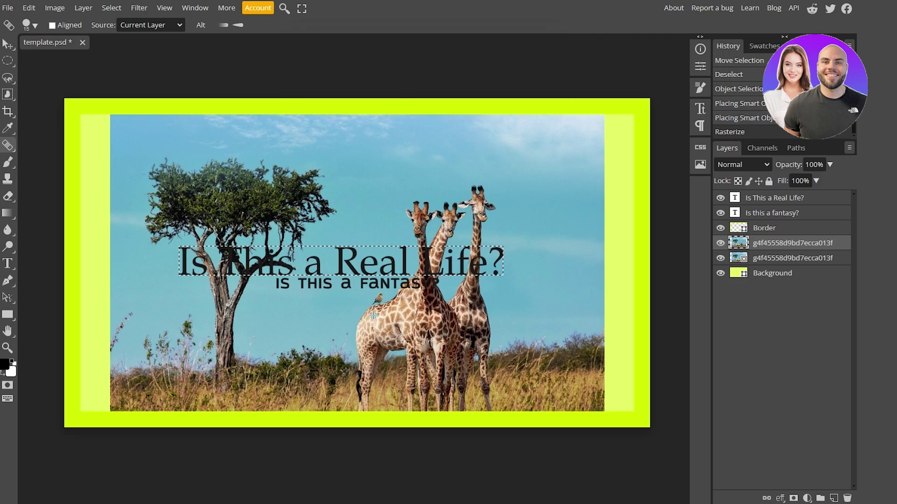
{"action": "scroll", "coordinate": [377, 301], "scroll_direction": "left", "scroll_amount": 3}
{"action": "scroll", "coordinate": [378, 303], "scroll_direction": "right", "scroll_amount": 3}
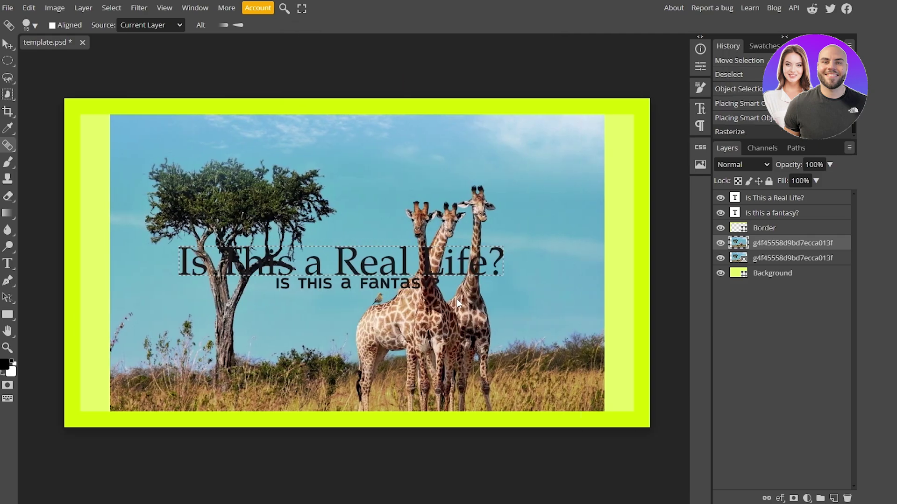
- Try removing the bird on the giraffe's back with several Healing Brush strokes
{"action": "scroll", "coordinate": [374, 302], "scroll_direction": "up", "scroll_amount": 5}
{"action": "left_click", "coordinate": [376, 305]}
{"action": "left_click", "coordinate": [377, 306]}
{"action": "left_click", "coordinate": [377, 306]}
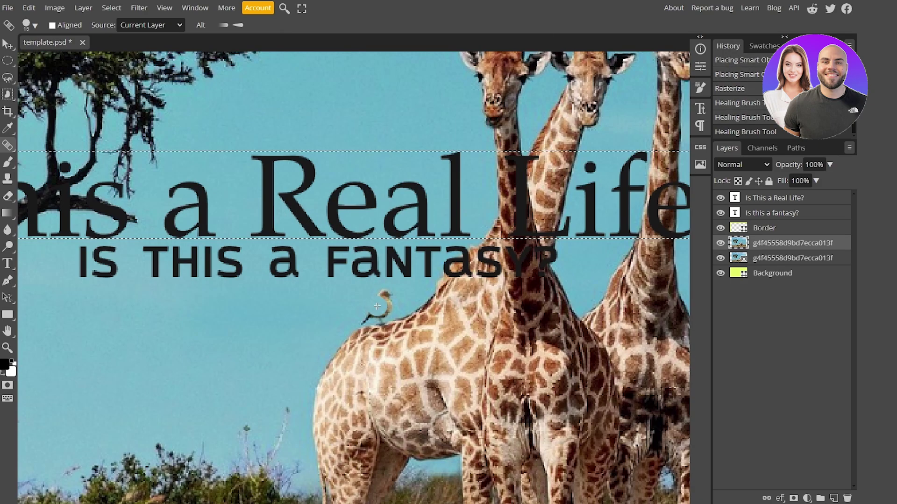
{"action": "left_click", "coordinate": [377, 306]}
{"action": "right_click", "coordinate": [374, 299]}
{"action": "key", "text": "Escape"}
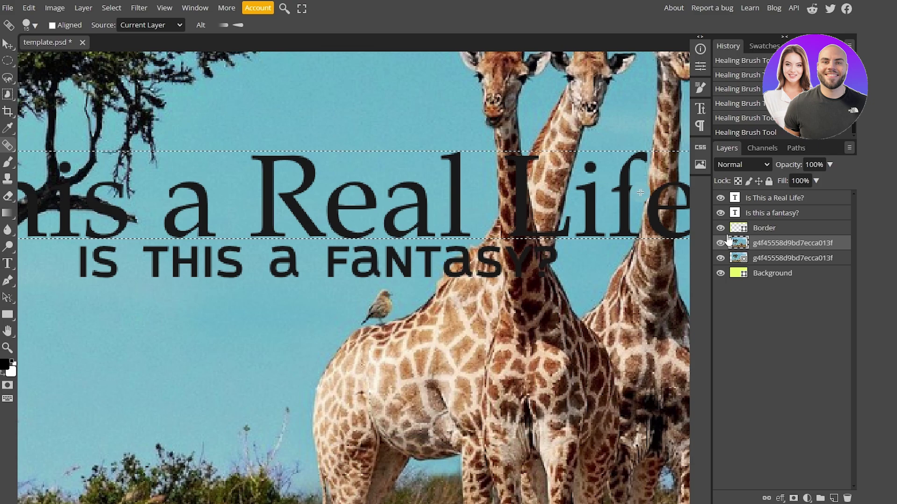
{"action": "scroll", "coordinate": [271, 289], "scroll_direction": "down", "scroll_amount": 4}
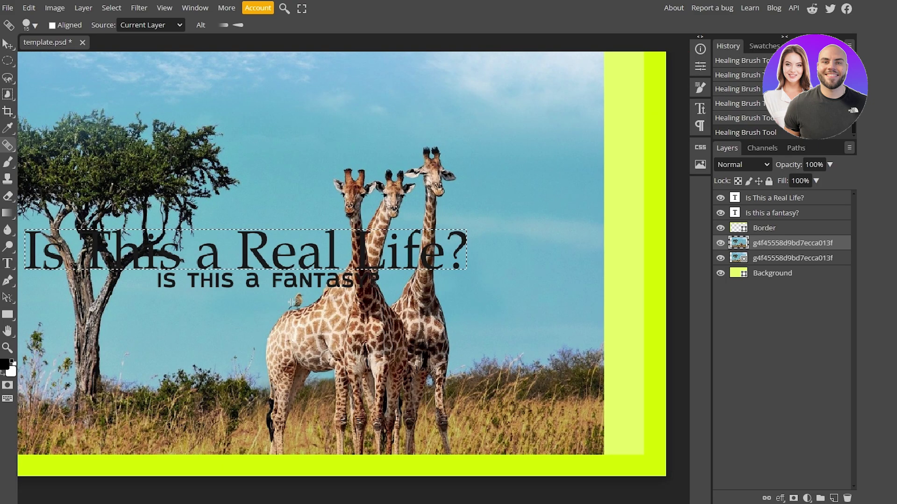
{"action": "scroll", "coordinate": [291, 300], "scroll_direction": "right", "scroll_amount": 3}
{"action": "scroll", "coordinate": [297, 299], "scroll_direction": "left", "scroll_amount": 5}
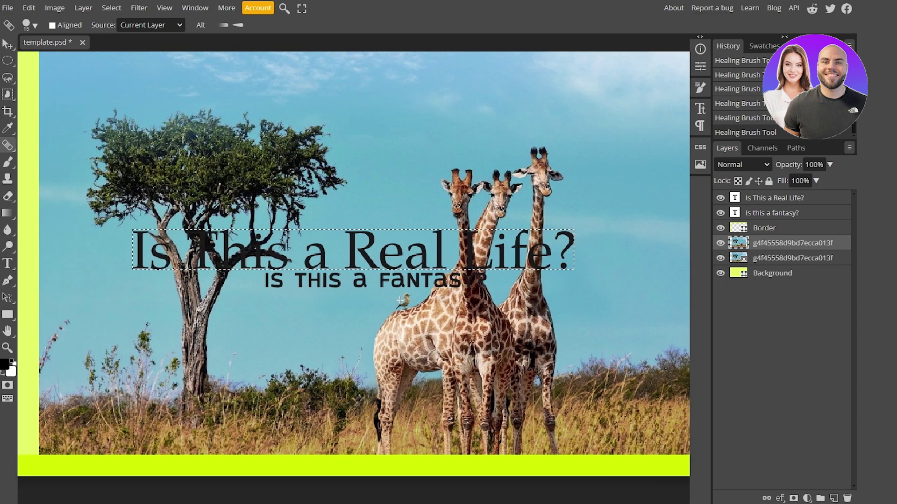
{"action": "scroll", "coordinate": [398, 298], "scroll_direction": "down", "scroll_amount": 2}
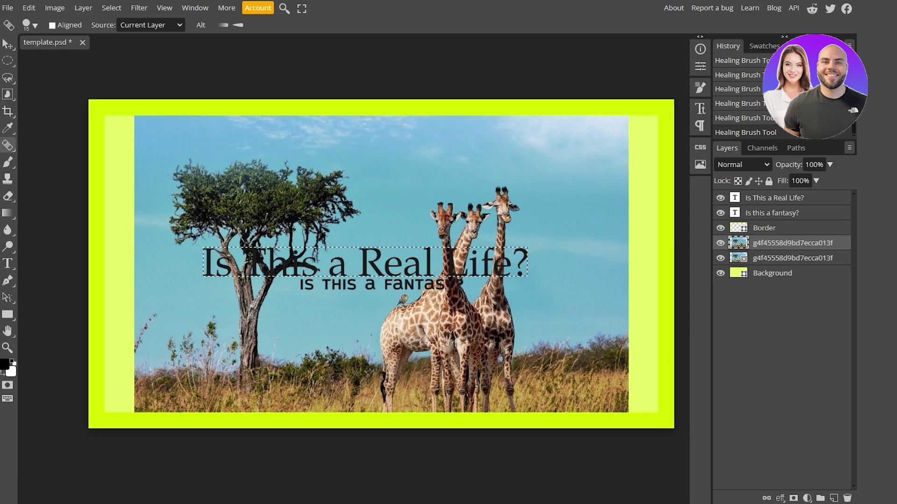
- Enlarge the Healing Brush to 330 px and try healing the tree trunk and giraffe necks inside the headline selection
{"action": "right_click", "coordinate": [322, 306]}
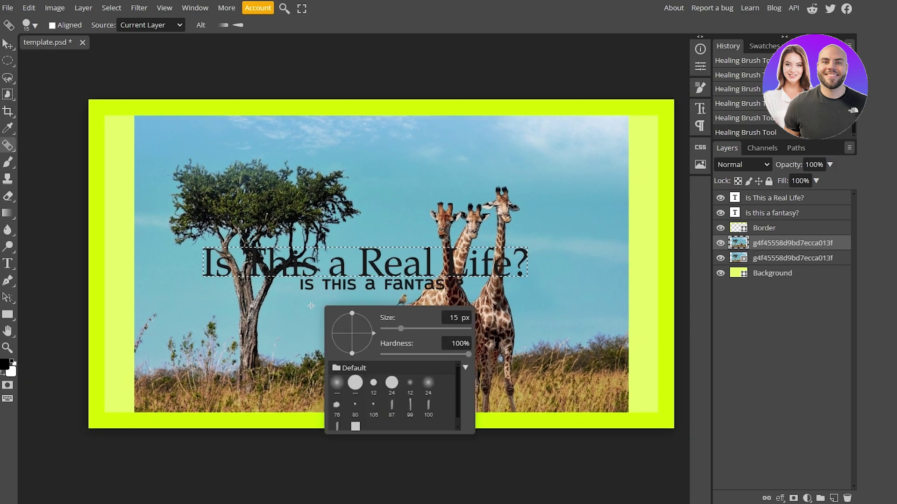
{"action": "right_click", "coordinate": [303, 310]}
{"action": "left_click_drag", "start_coordinate": [376, 330], "coordinate": [420, 329]}
{"action": "mouse_move", "coordinate": [279, 314]}
{"action": "left_mouse_down"}
{"action": "mouse_move", "coordinate": [253, 269]}
{"action": "mouse_move", "coordinate": [340, 188]}
{"action": "mouse_move", "coordinate": [319, 184]}
{"action": "mouse_move", "coordinate": [340, 184]}
{"action": "left_mouse_up"}
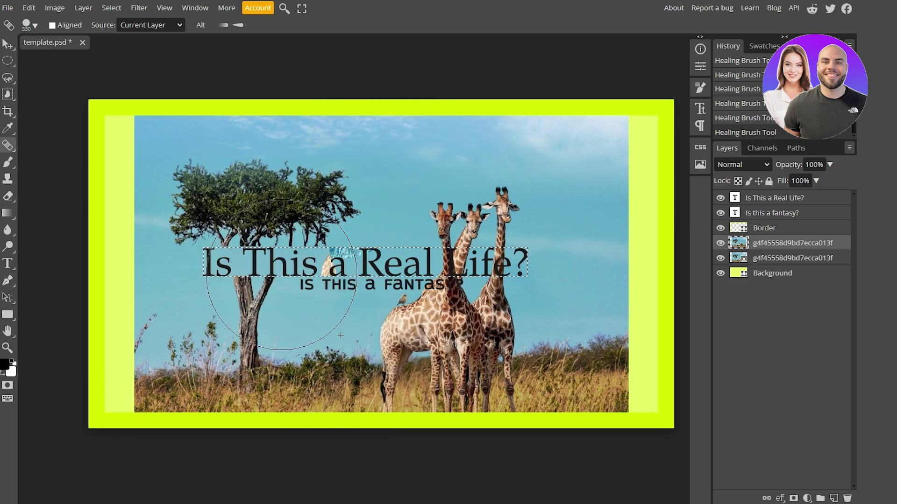
{"action": "left_click", "coordinate": [472, 281]}
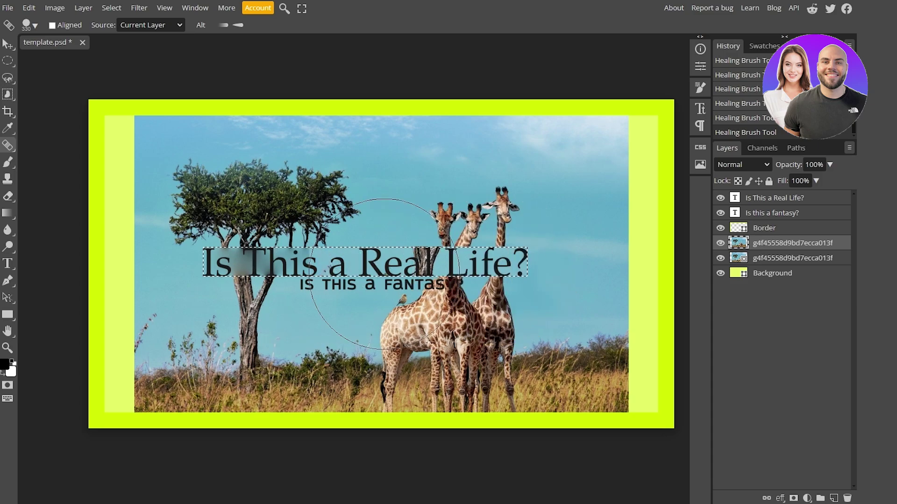
- Hide the lower giraffe image layer, toggle the upper copy's visibility off and on, and reselect the upper copy
{"action": "left_click", "coordinate": [788, 260]}
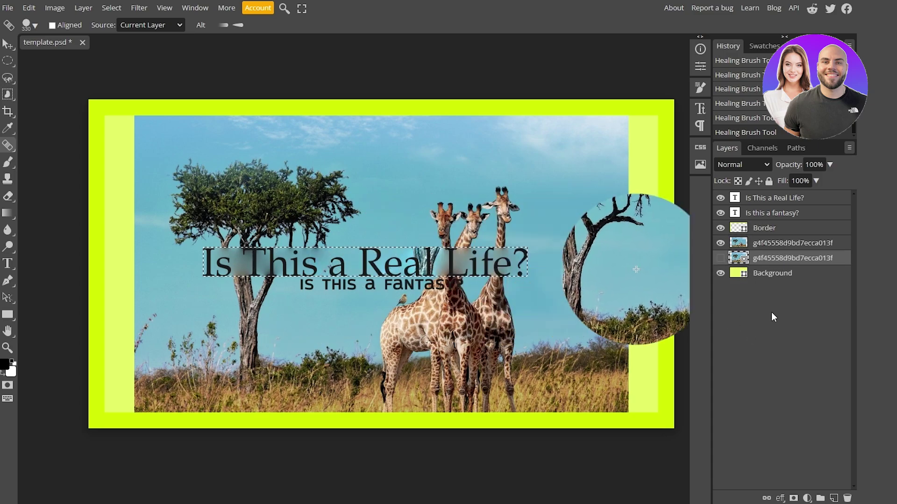
{"action": "left_click", "coordinate": [720, 243]}
{"action": "left_click", "coordinate": [721, 243]}
{"action": "left_click", "coordinate": [766, 244]}
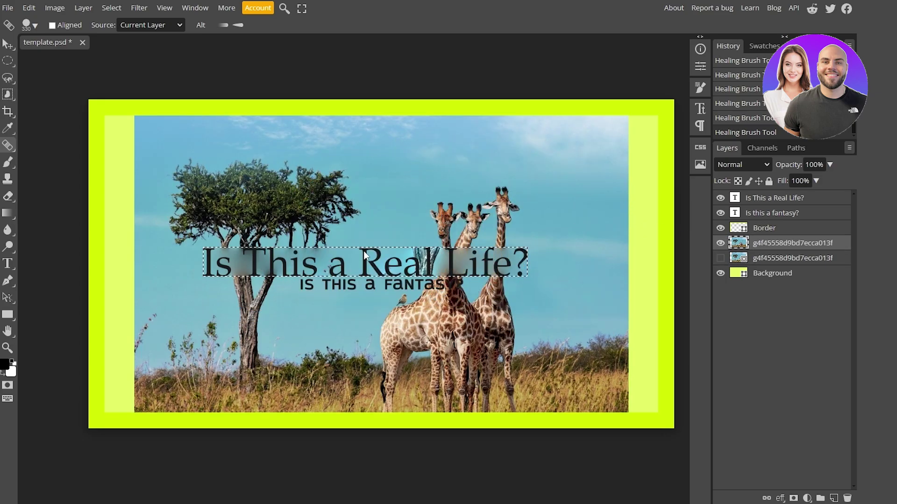
- Undo the hiding of the lower giraffe image layer and the large Healing Brush strokes
{"action": "key", "text": "ctrl+z"}
{"action": "key", "text": "ctrl+z"}
{"action": "key", "text": "ctrl+z"}
{"action": "key", "text": "ctrl+z"}
{"action": "key", "text": "ctrl+z"}
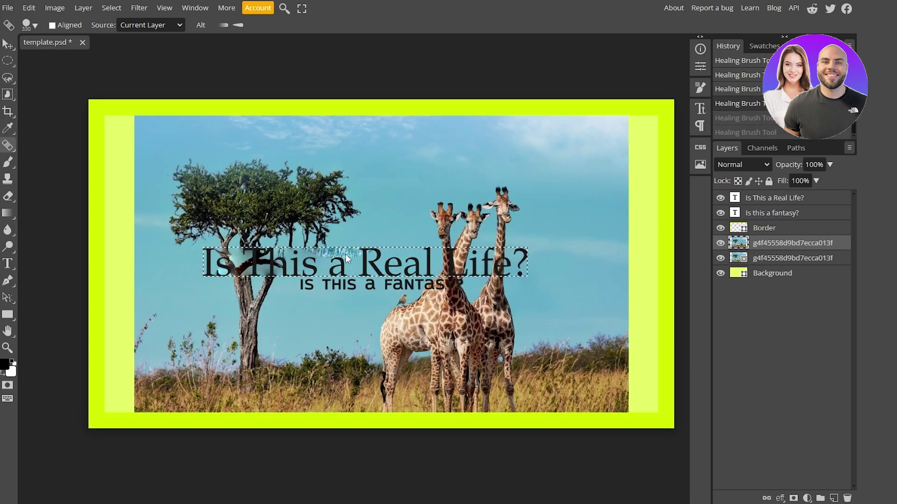
{"action": "key", "text": "ctrl+z"}
{"action": "key", "text": "ctrl+z"}
{"action": "key", "text": "ctrl+z"}
{"action": "key", "text": "ctrl+z"}
- Move the rasterized giraffe image layer to the top of the layer stack
{"action": "left_click_drag", "start_coordinate": [766, 243], "coordinate": [762, 196]}
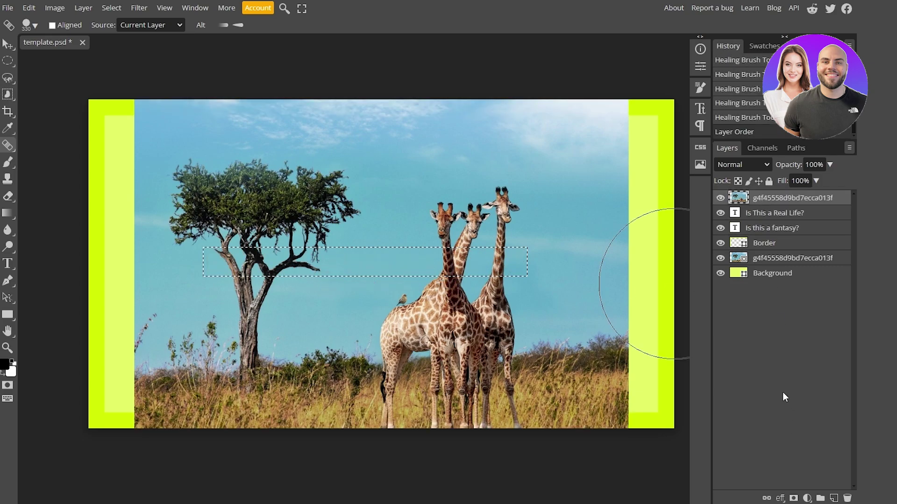
- Shrink the Healing Brush, try healing the bird on the giraffe's back, and undo the strokes
{"action": "right_click", "coordinate": [308, 291]}
{"action": "mouse_move", "coordinate": [402, 312]}
{"action": "left_mouse_down"}
{"action": "mouse_move", "coordinate": [381, 320]}
{"action": "mouse_move", "coordinate": [394, 321]}
{"action": "left_mouse_up"}
{"action": "left_click", "coordinate": [407, 298]}
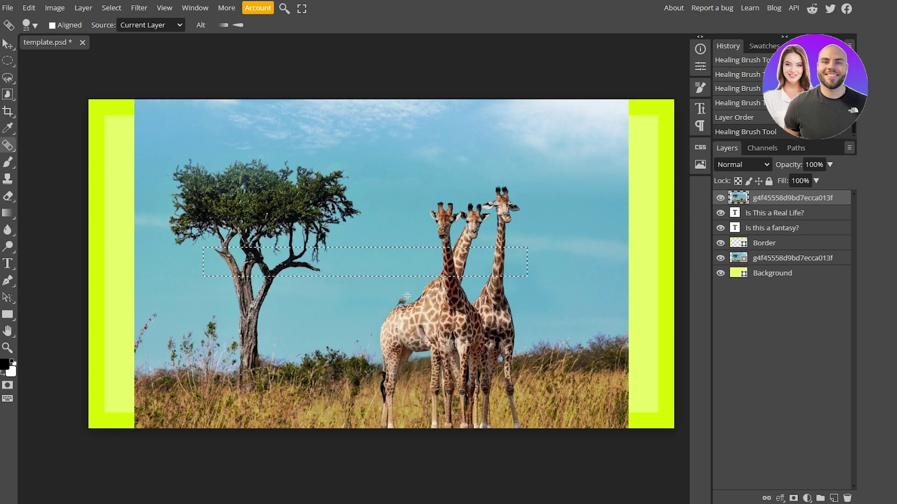
{"action": "left_click", "coordinate": [400, 299]}
{"action": "key", "text": "ctrl+z"}
{"action": "key", "text": "ctrl+z"}
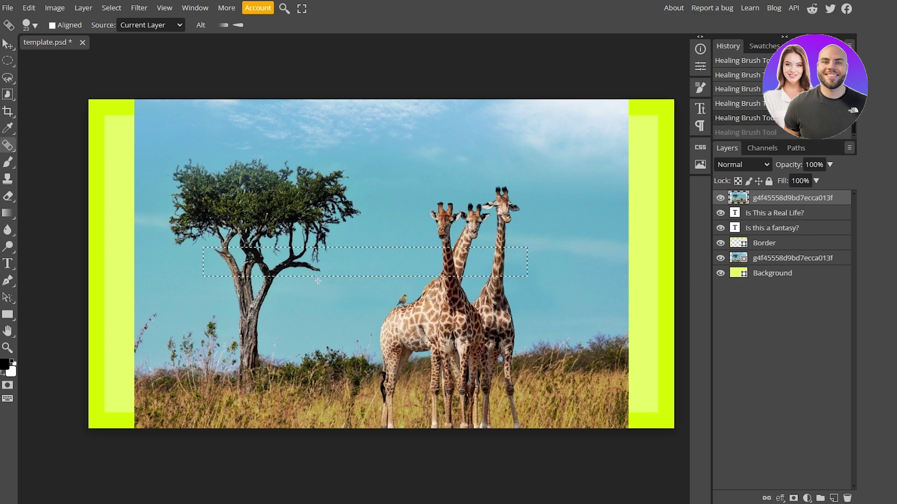
{"action": "key", "text": "ctrl+shift+z"}
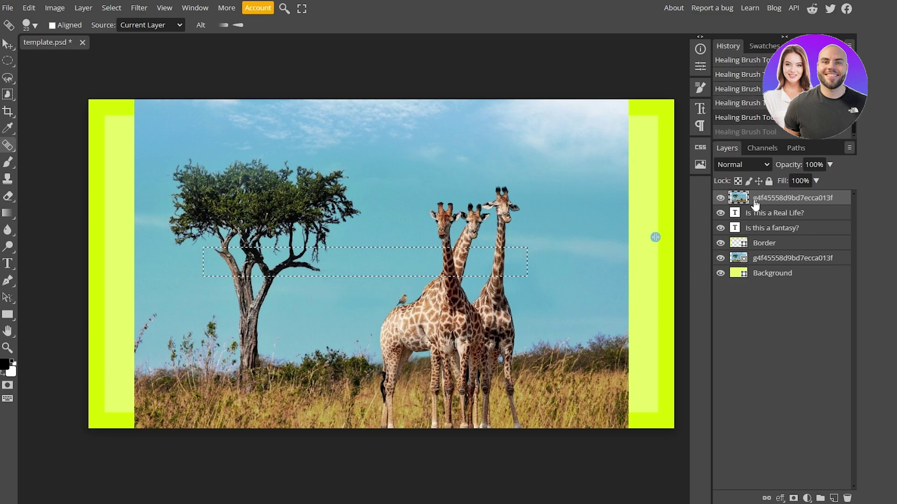
- Rasterize the "Is This a Real Life?" text layer while trying the Healing Brush on it
{"action": "left_click", "coordinate": [766, 213]}
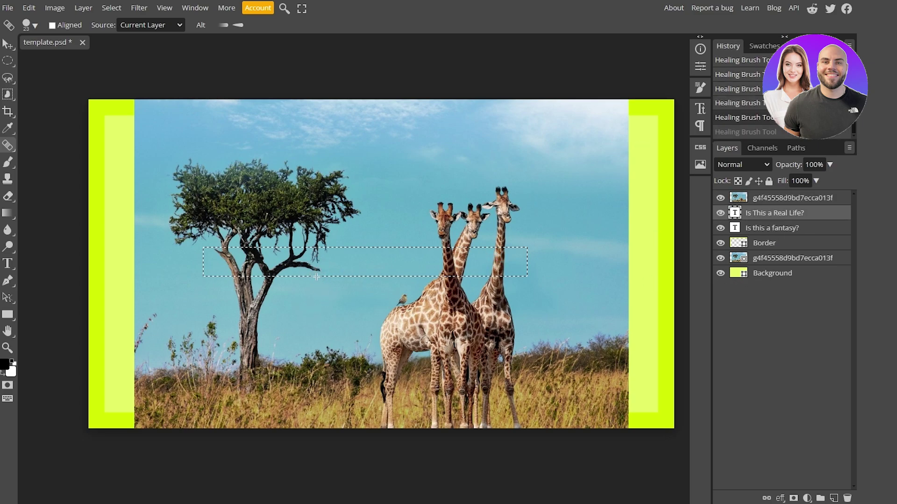
{"action": "left_click", "coordinate": [352, 264]}
{"action": "left_click", "coordinate": [361, 78]}
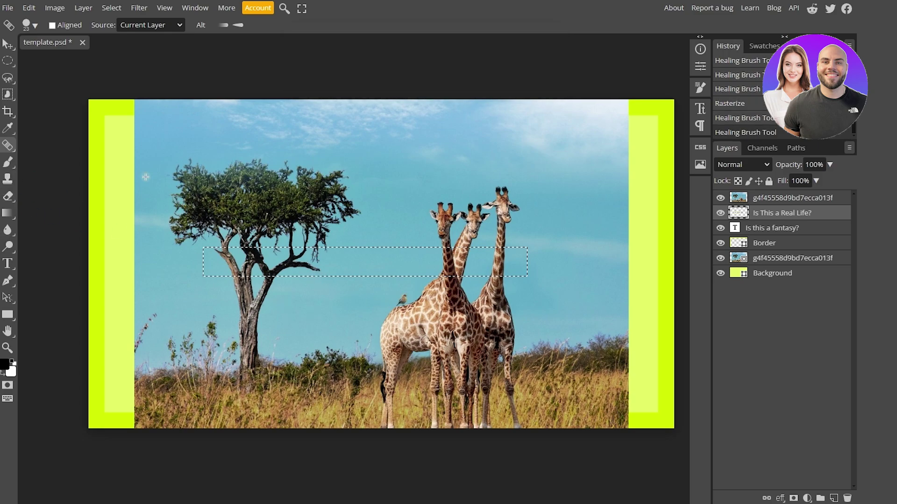
- Switch to the Red Eye Tool and apply it once at the tree's crown
{"action": "left_click", "coordinate": [8, 147]}
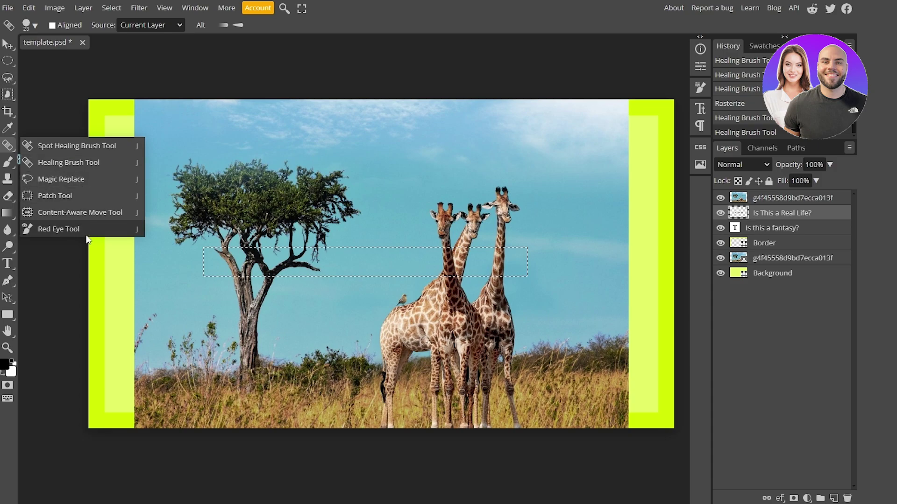
{"action": "left_click", "coordinate": [59, 229]}
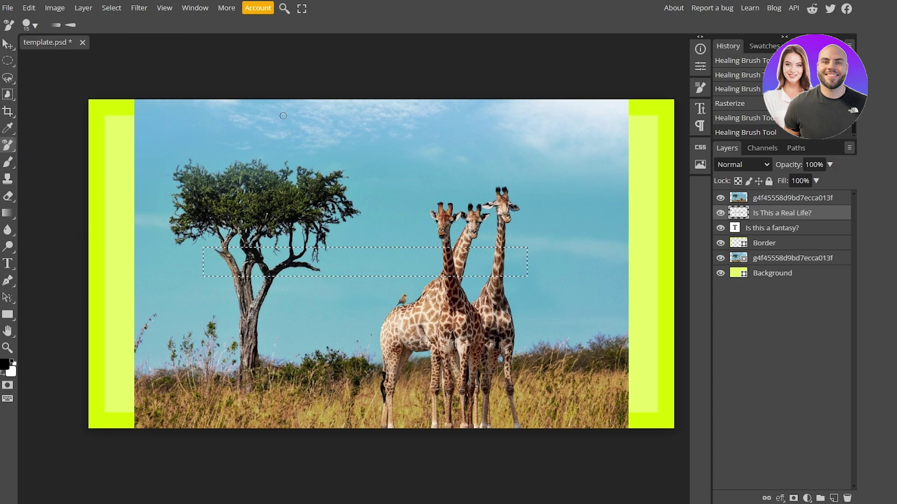
{"action": "left_click", "coordinate": [316, 179]}
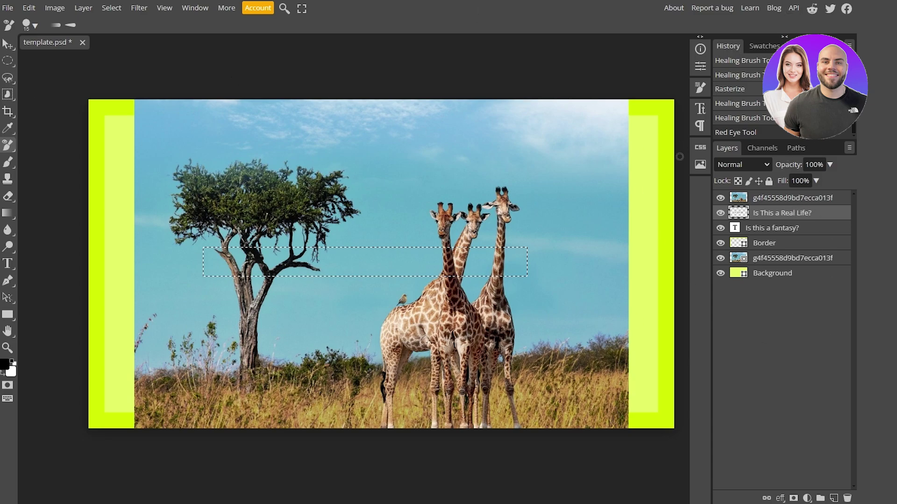
- Set up a PDF export of the document with the default options, and cancel saving template.pdf
{"action": "left_click", "coordinate": [6, 7]}
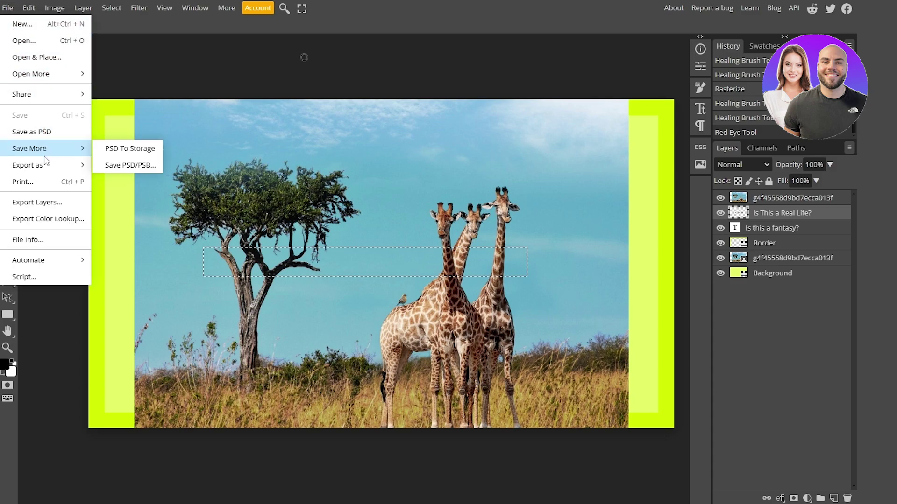
{"action": "mouse_move", "coordinate": [46, 169]}
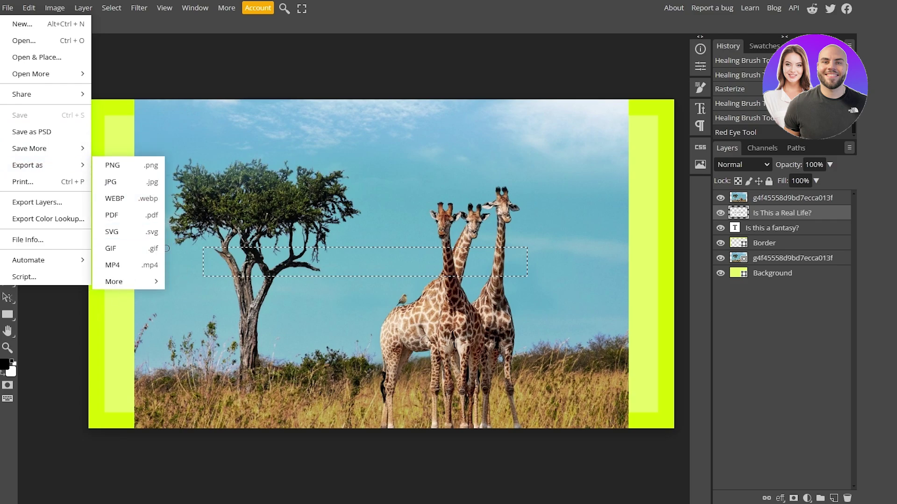
{"action": "left_click", "coordinate": [141, 217]}
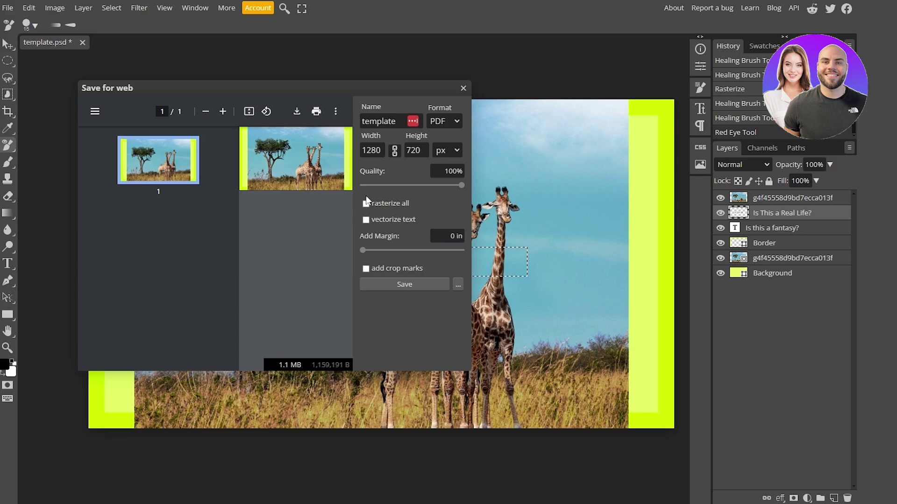
{"action": "left_click", "coordinate": [401, 283]}
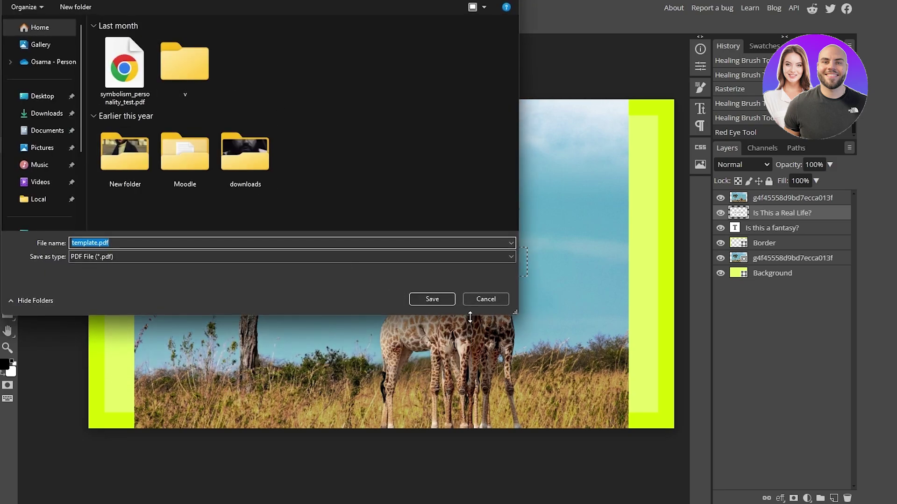
{"action": "left_click", "coordinate": [481, 299]}
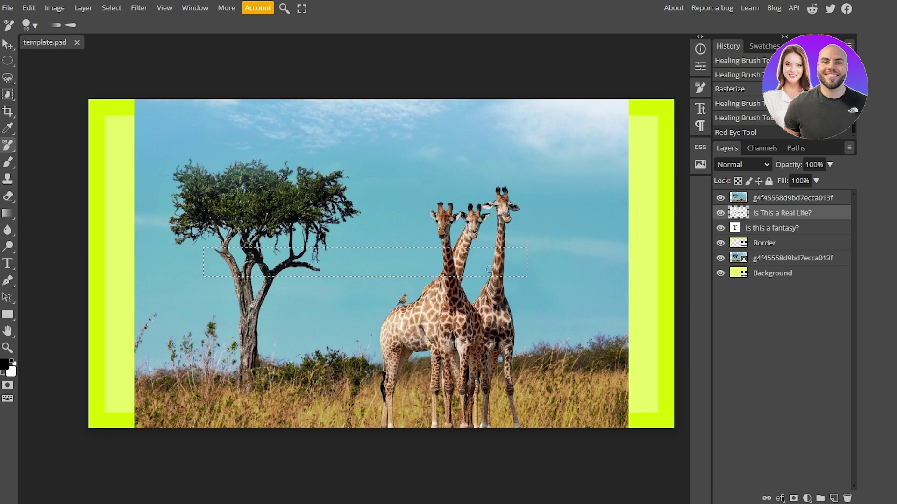